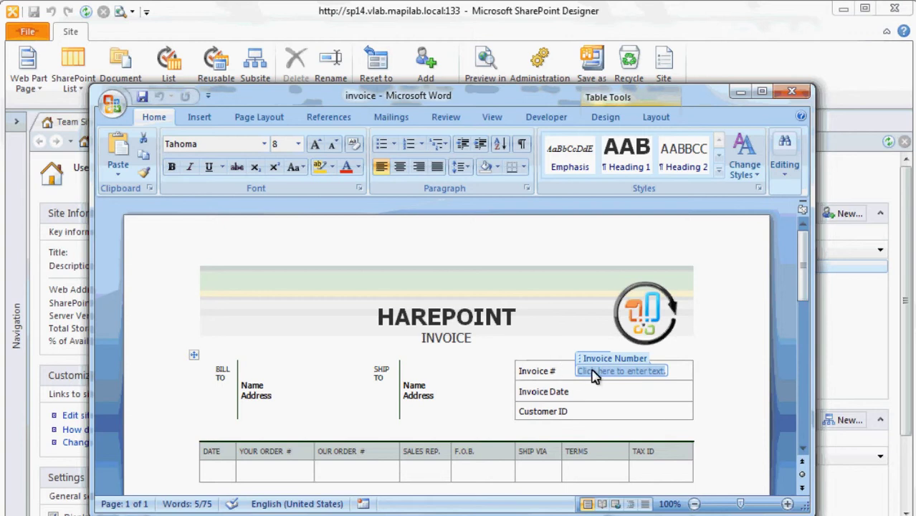
# Inspect the Client content control under BILL TO in the Word invoice template.
pyautogui.click(277, 387)
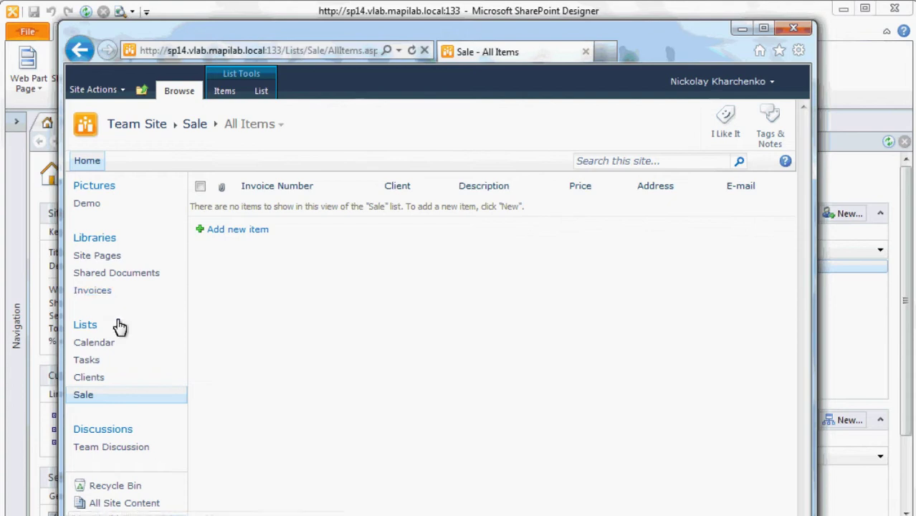
# Close the browser and create a list workflow named Invoices on the Sale list.
pyautogui.hotkey('alt', 'F4')
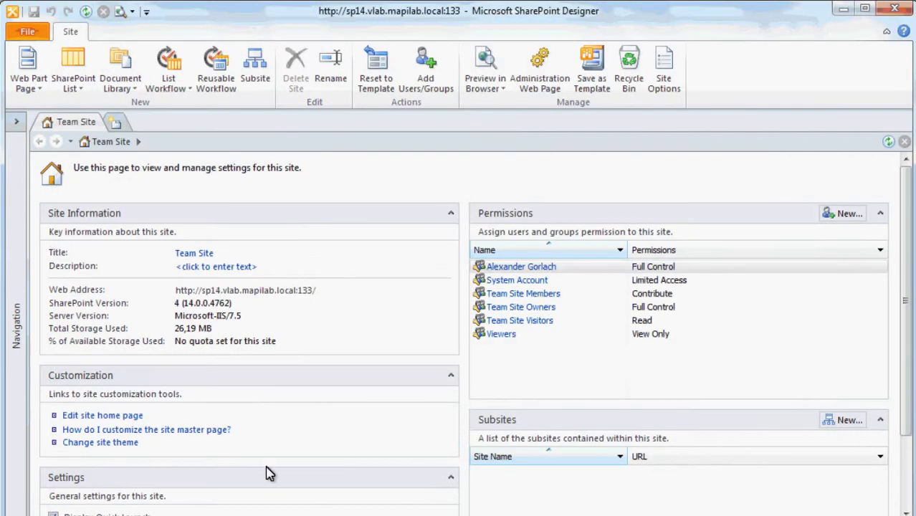
pyautogui.click(179, 82)
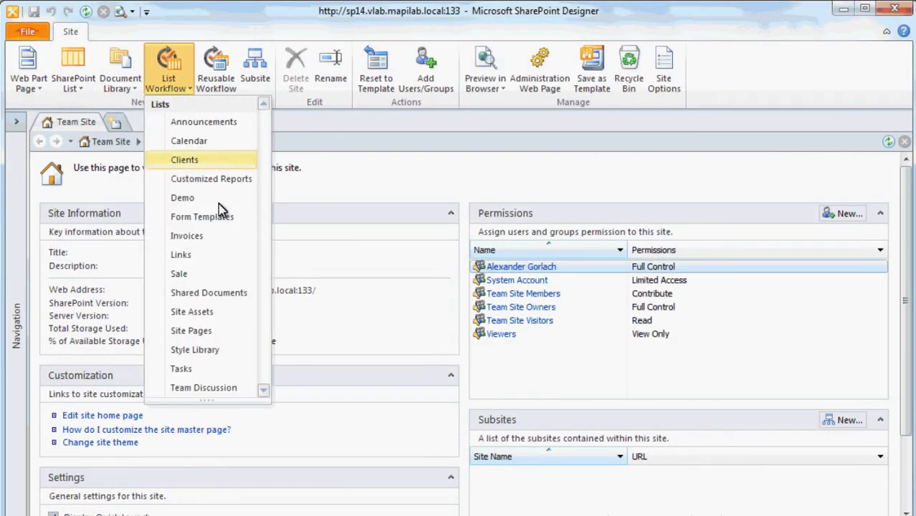
pyautogui.click(225, 270)
pyautogui.write('Invoices')
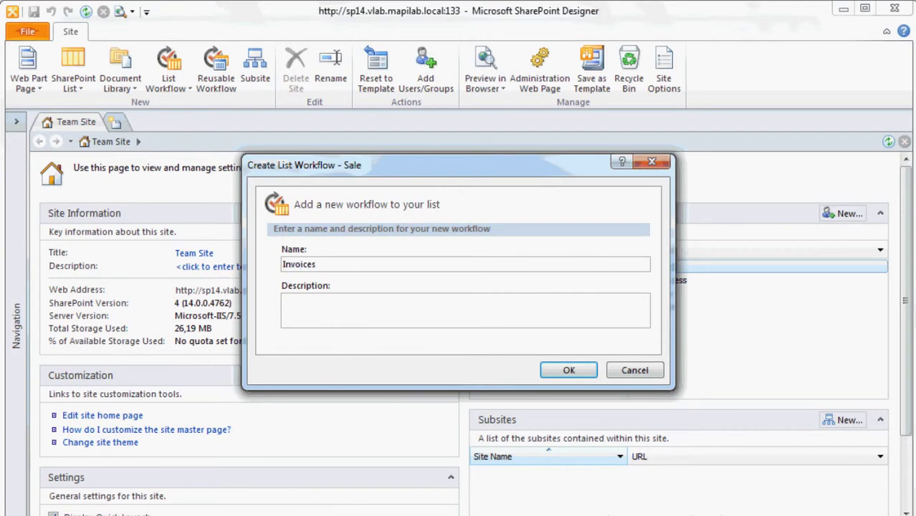
pyautogui.click(566, 372)
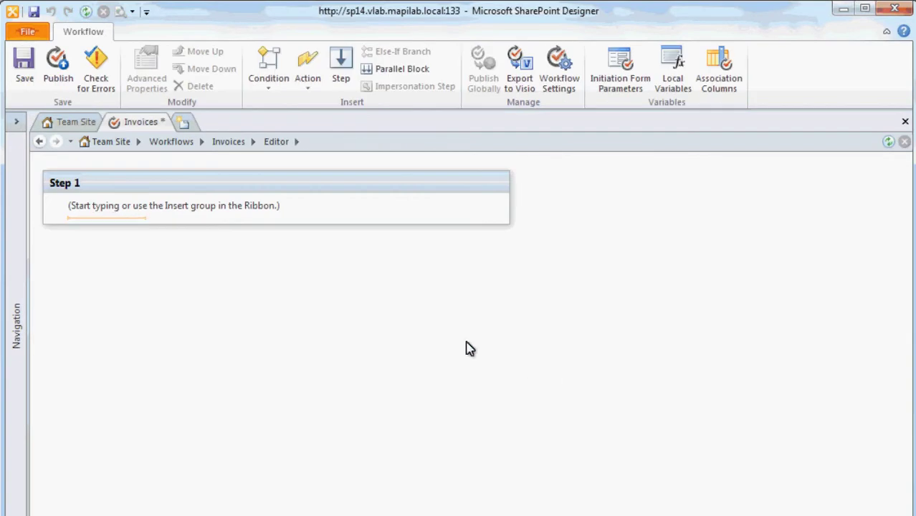
# Make the Invoices workflow start automatically when an item is created.
pyautogui.click(228, 141)
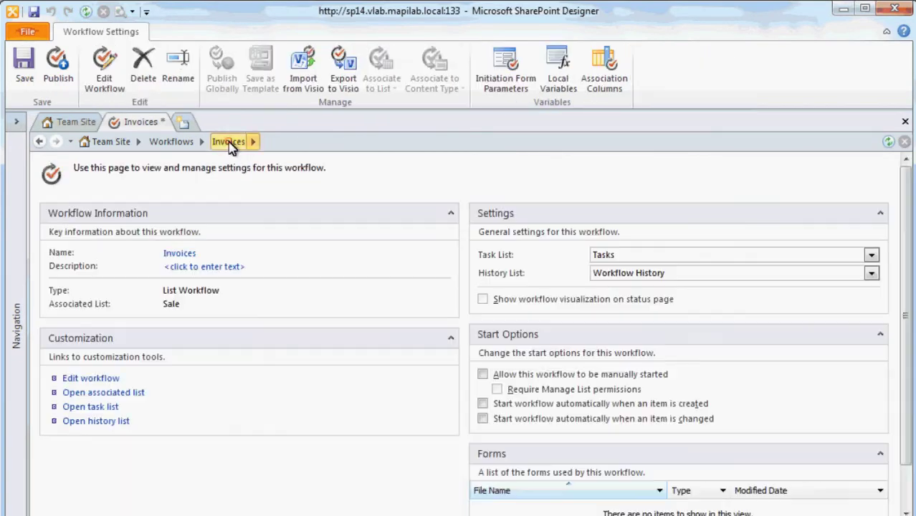
pyautogui.click(481, 403)
pyautogui.click(113, 379)
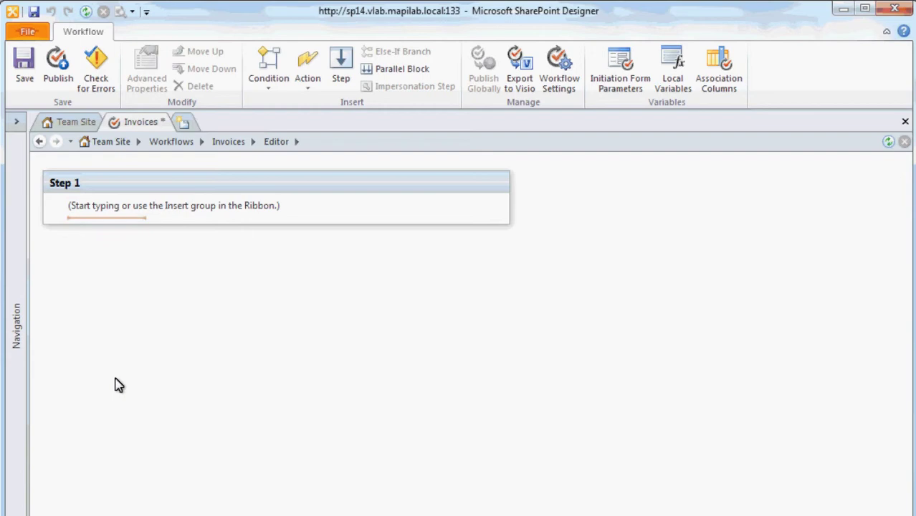
# Add the HarePoint Document Library action Copy or Move Document to Step 1.
pyautogui.click(311, 91)
pyautogui.click(340, 104)
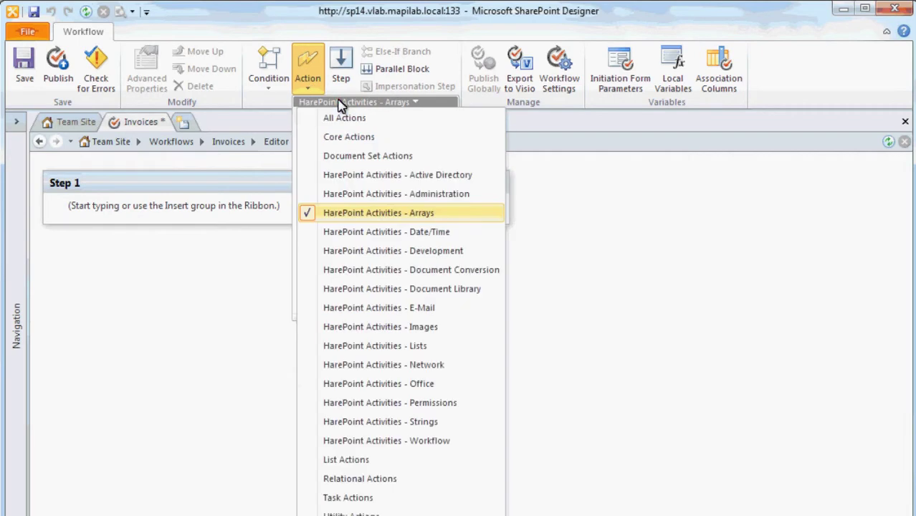
pyautogui.click(490, 294)
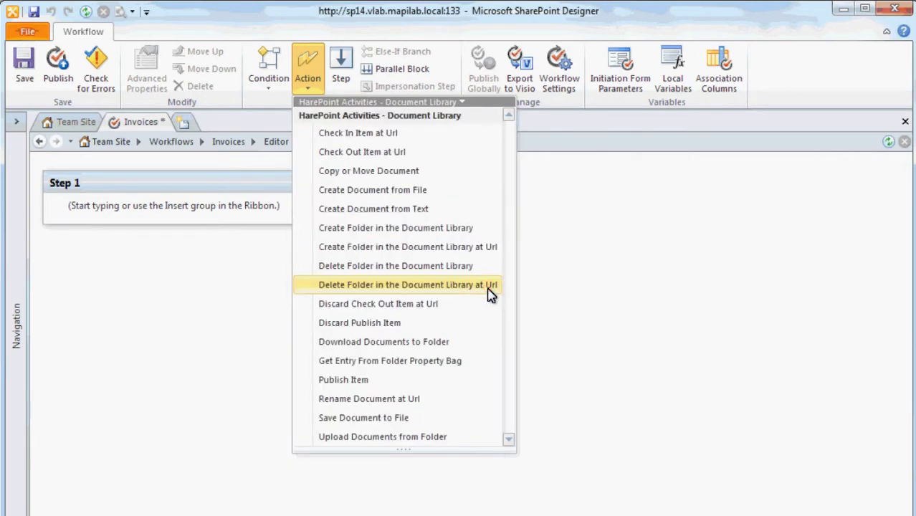
pyautogui.click(458, 182)
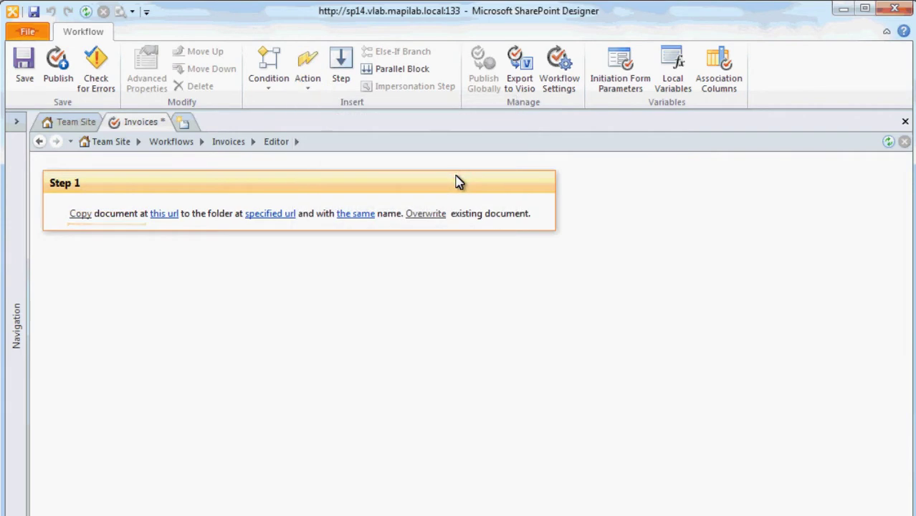
# Paste the invoice.docx template address as source and the Invoices library as destination folder.
pyautogui.click(156, 215)
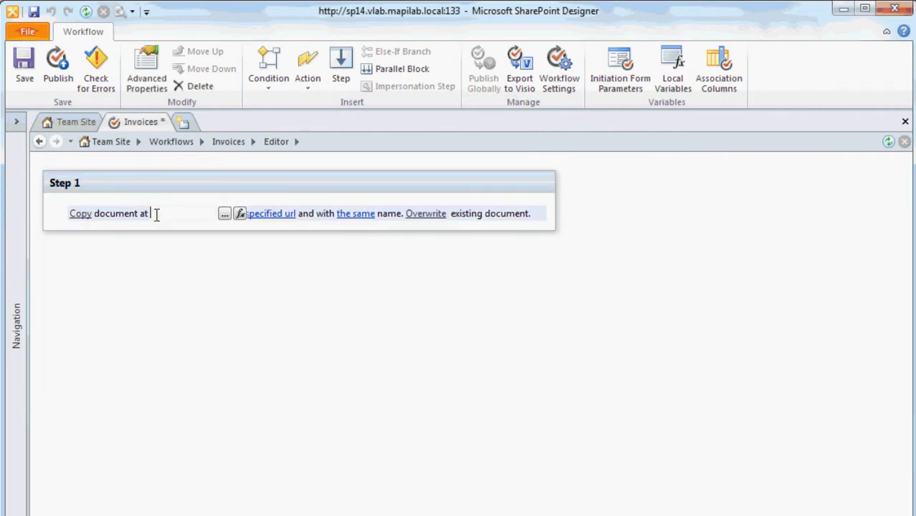
pyautogui.click(225, 215)
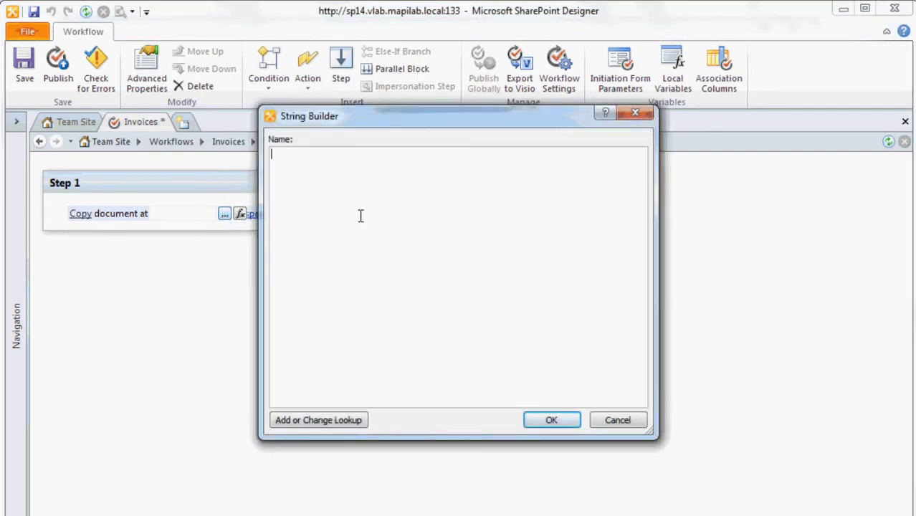
pyautogui.hotkey('ctrl', 'v')
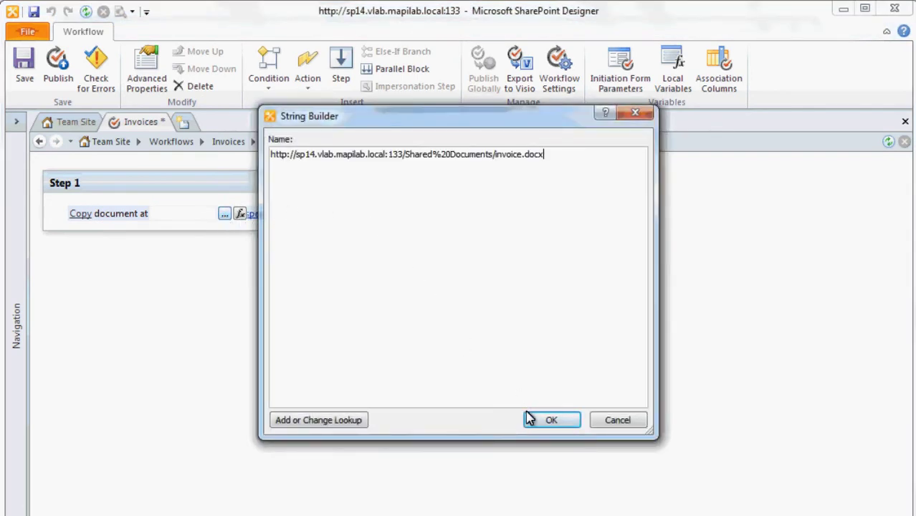
pyautogui.click(530, 420)
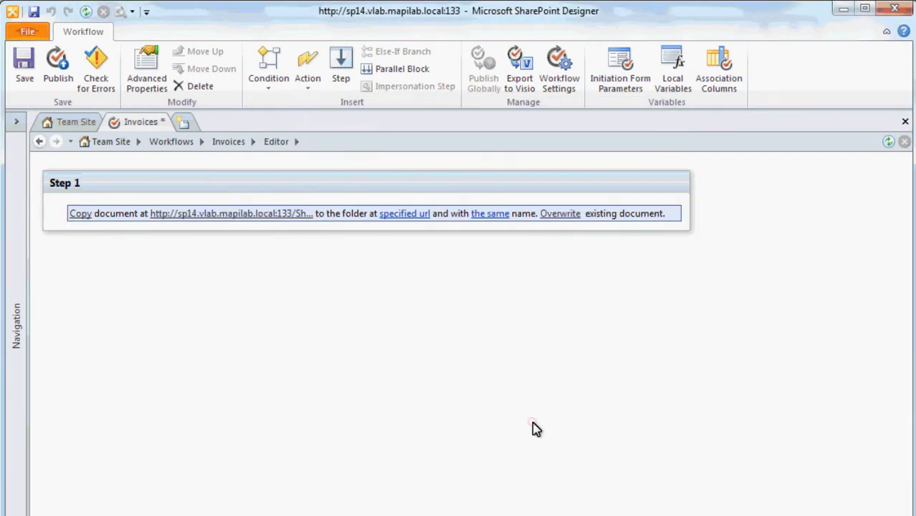
pyautogui.click(410, 215)
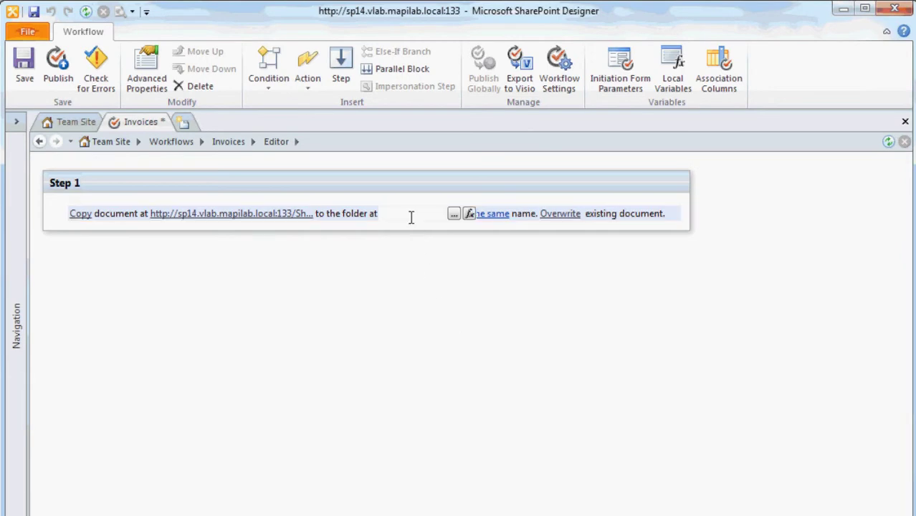
pyautogui.click(454, 214)
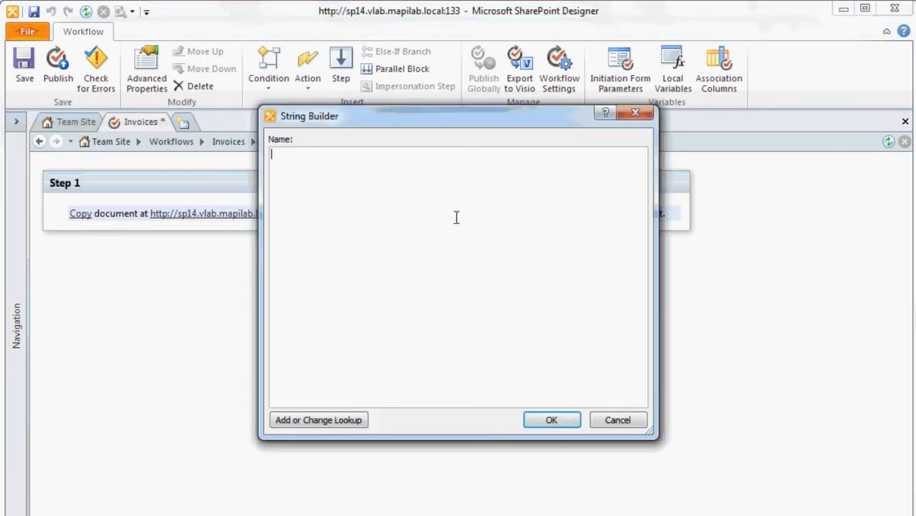
pyautogui.hotkey('ctrl', 'v')
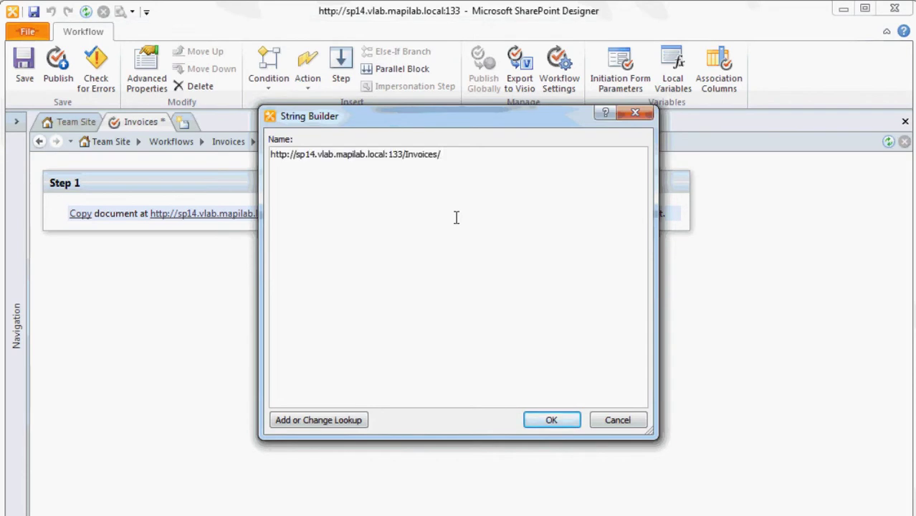
pyautogui.click(528, 422)
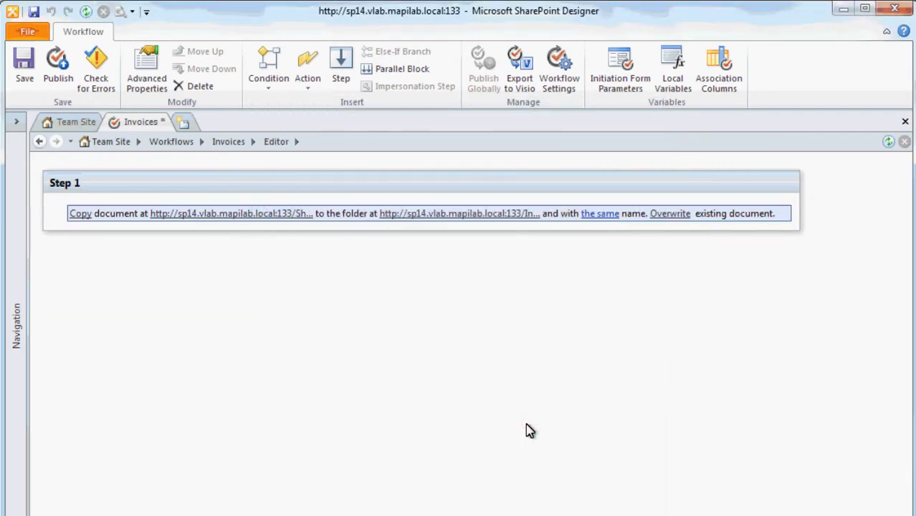
# Name the copied document [%Current Item:Invoice Number%].docx.
pyautogui.click(596, 215)
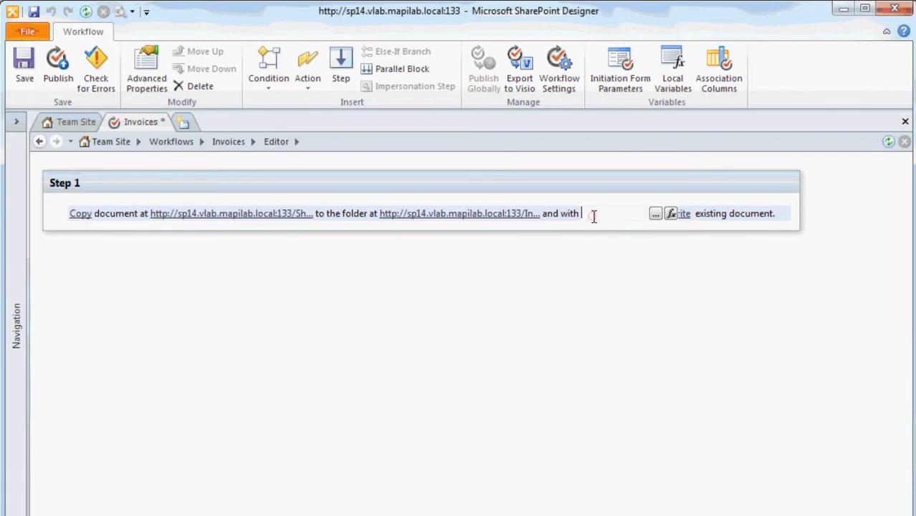
pyautogui.click(654, 215)
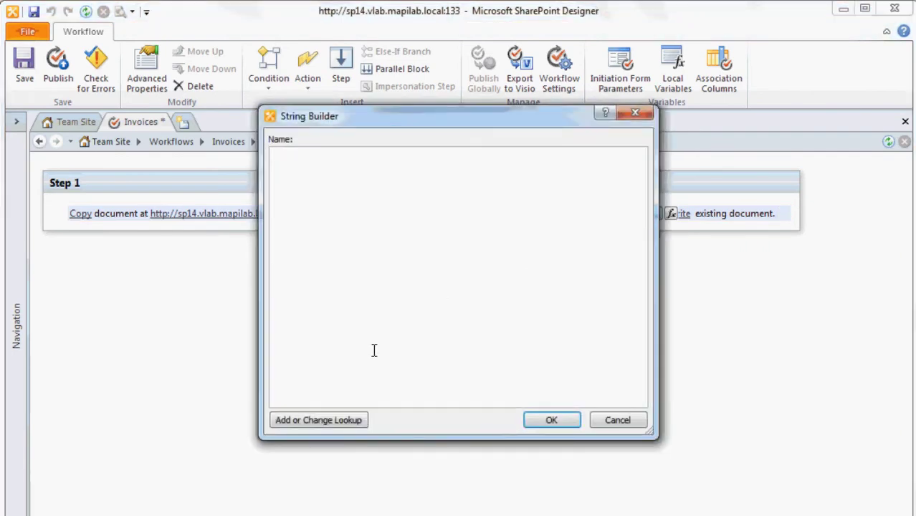
pyautogui.click(341, 422)
pyautogui.click(436, 287)
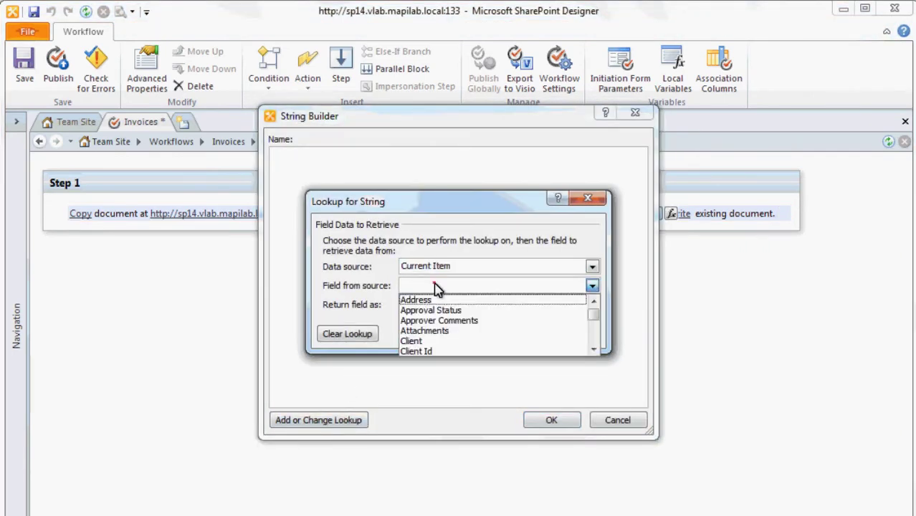
pyautogui.write('inv')
pyautogui.press('Return')
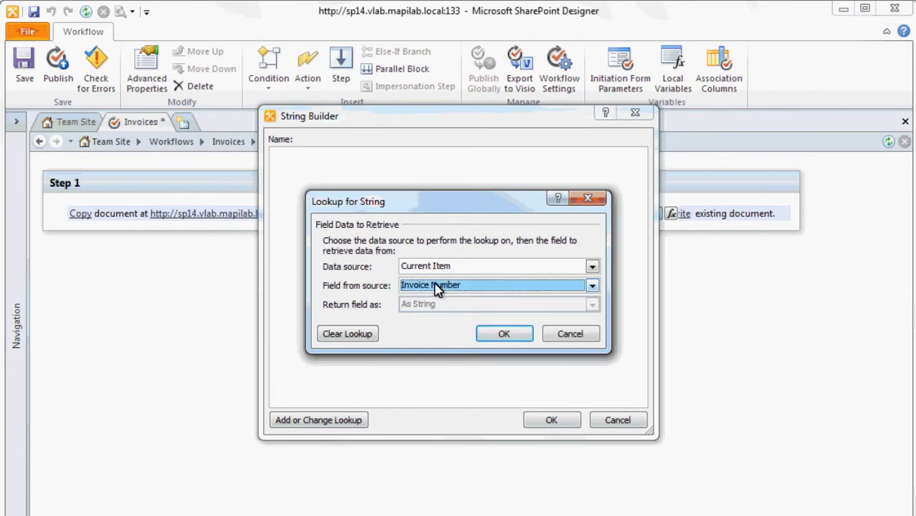
pyautogui.click(482, 331)
pyautogui.write('.docx')
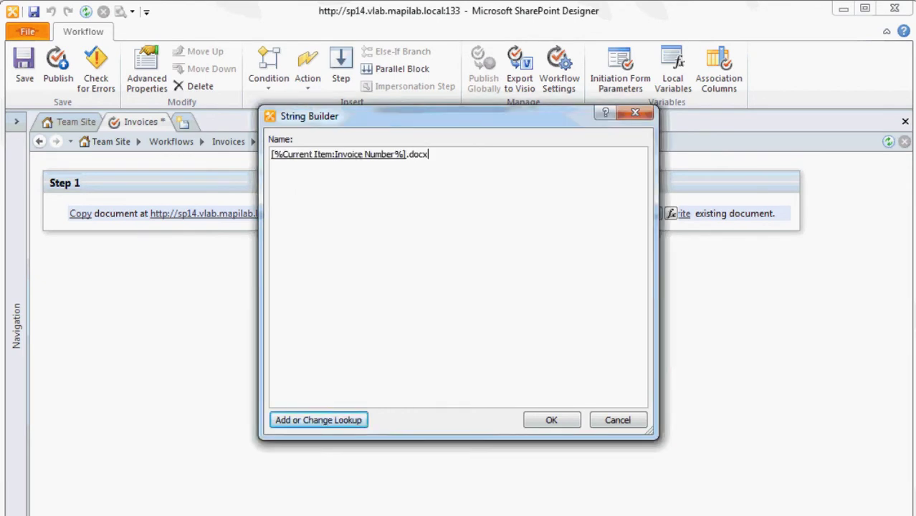
pyautogui.click(548, 423)
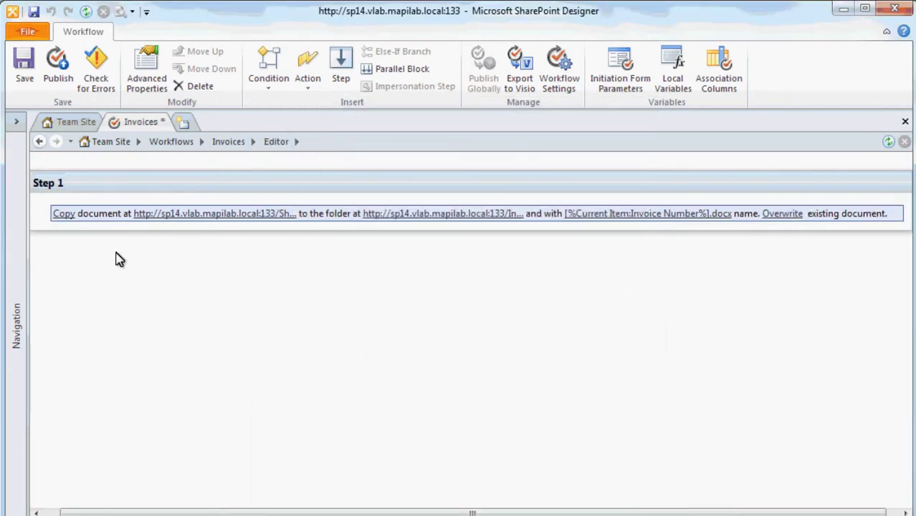
# Add an Update Word Document action after the copy that sets the Invoice Number content control.
pyautogui.click(82, 233)
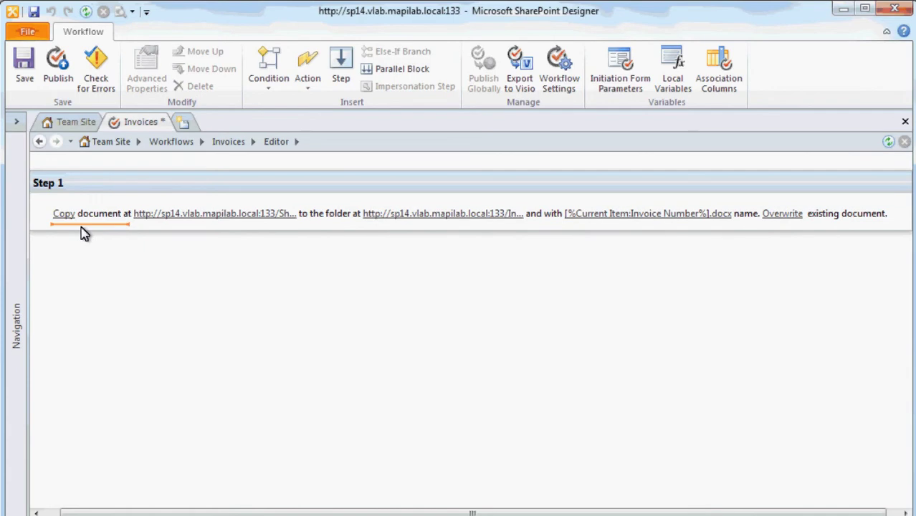
pyautogui.click(310, 89)
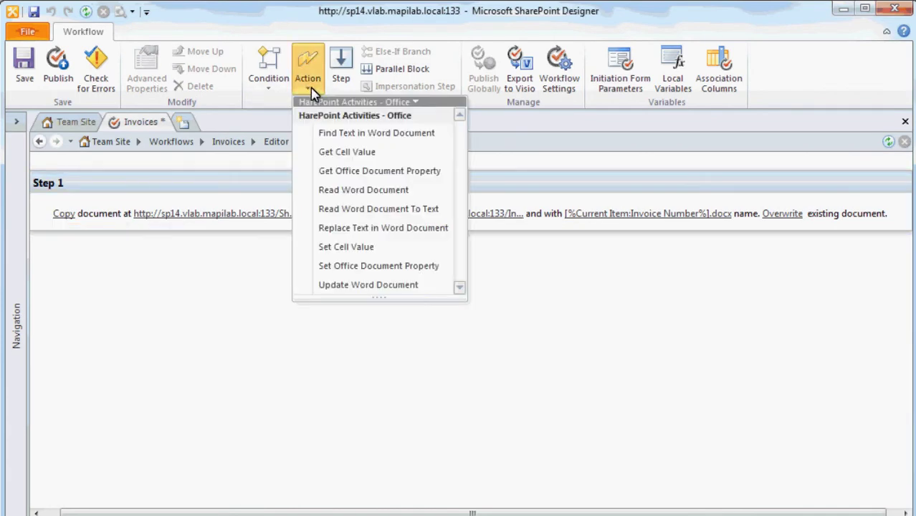
pyautogui.click(425, 287)
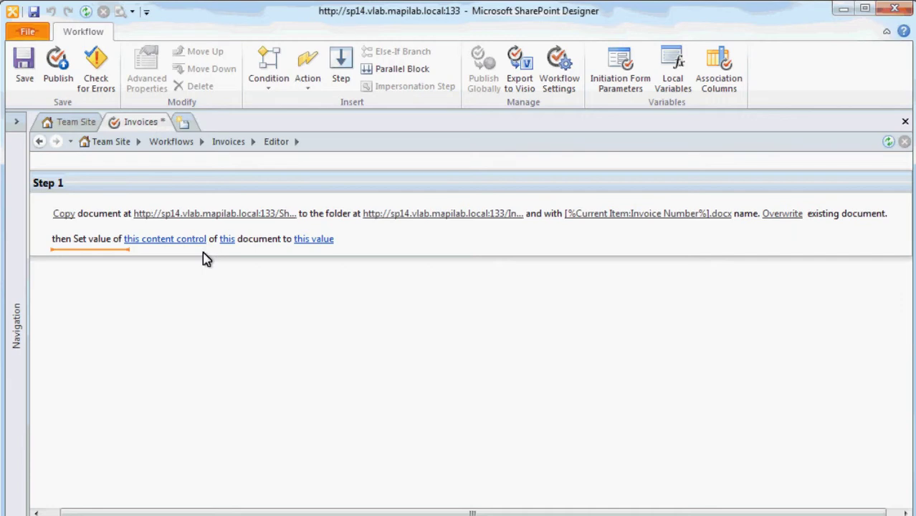
pyautogui.click(199, 241)
pyautogui.write('Invoice Number')
pyautogui.click(210, 258)
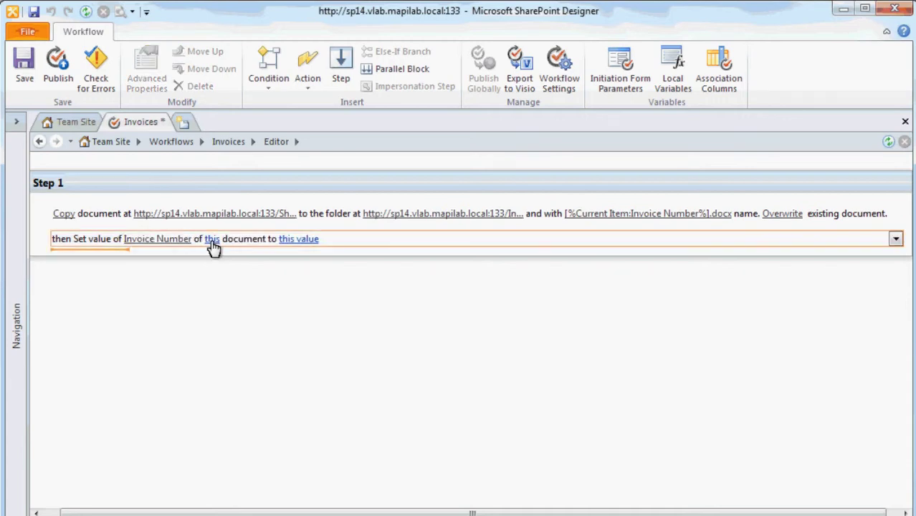
# Target the Invoices document whose Name equals [%Current Item:Invoice Number%].docx.
pyautogui.click(212, 241)
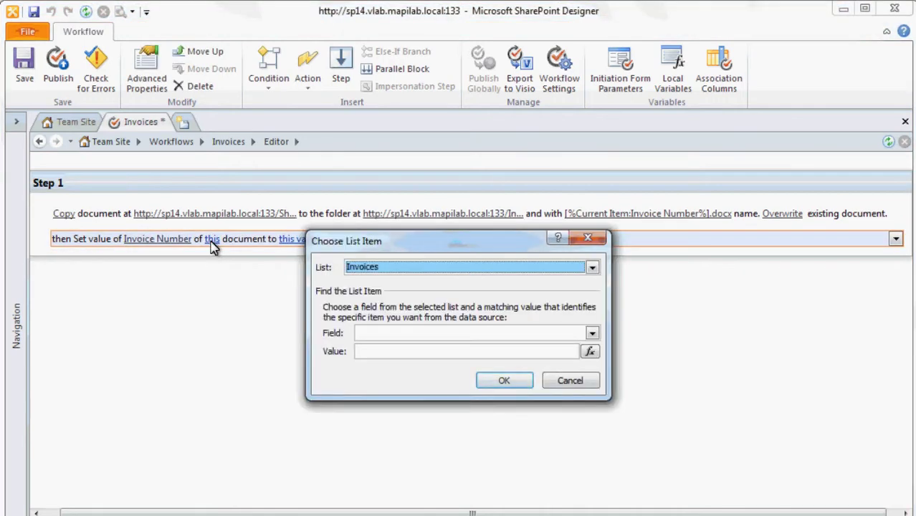
pyautogui.click(381, 335)
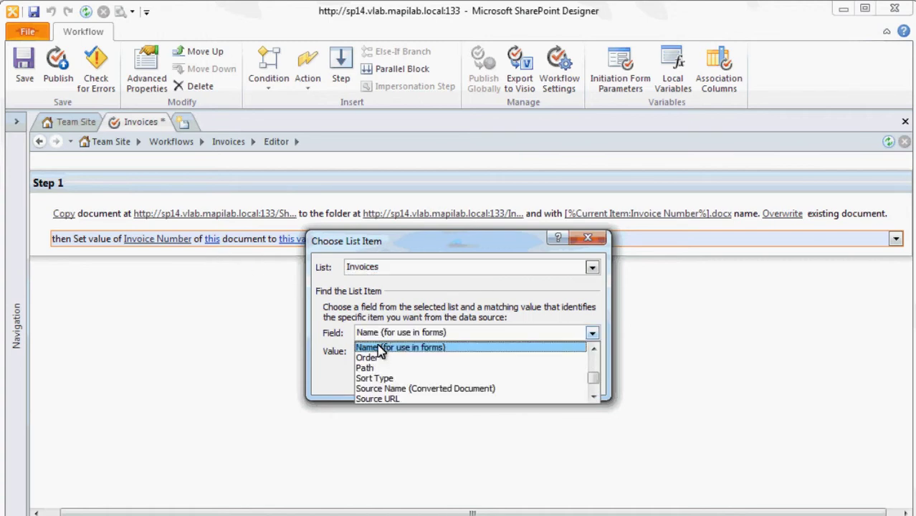
pyautogui.click(377, 349)
pyautogui.click(568, 351)
pyautogui.click(369, 462)
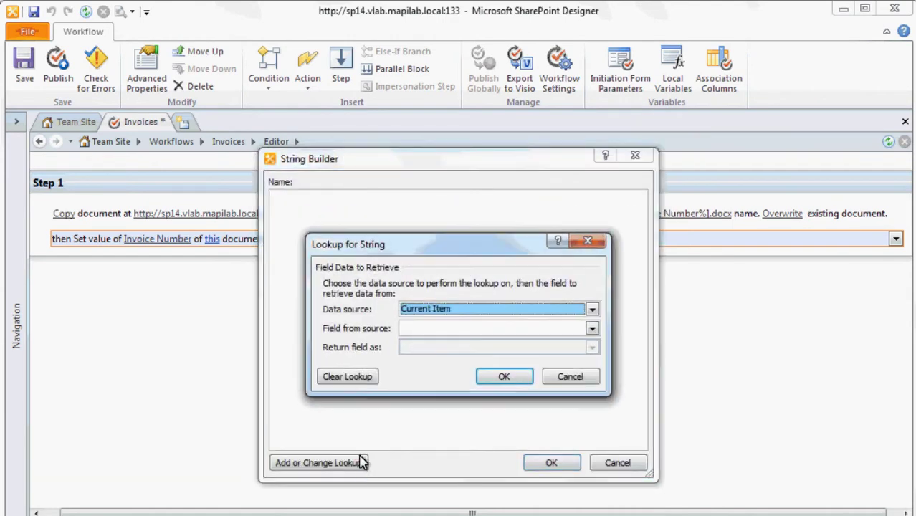
pyautogui.click(446, 331)
pyautogui.write('Invoice Number')
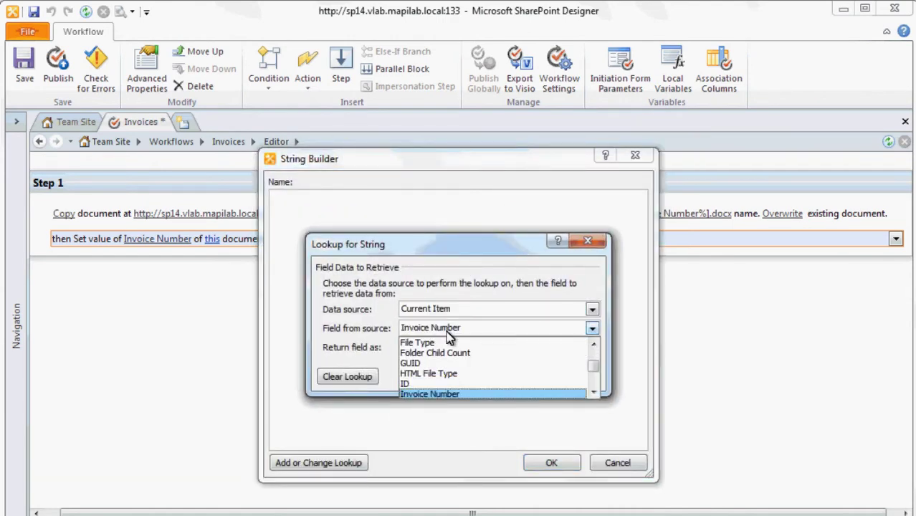
pyautogui.click(445, 393)
pyautogui.click(495, 378)
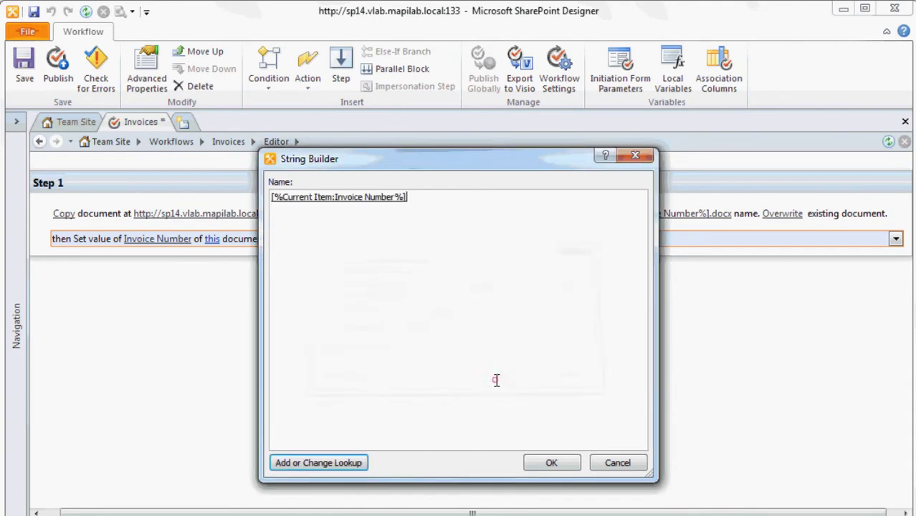
pyautogui.write('.docx')
pyautogui.click(551, 462)
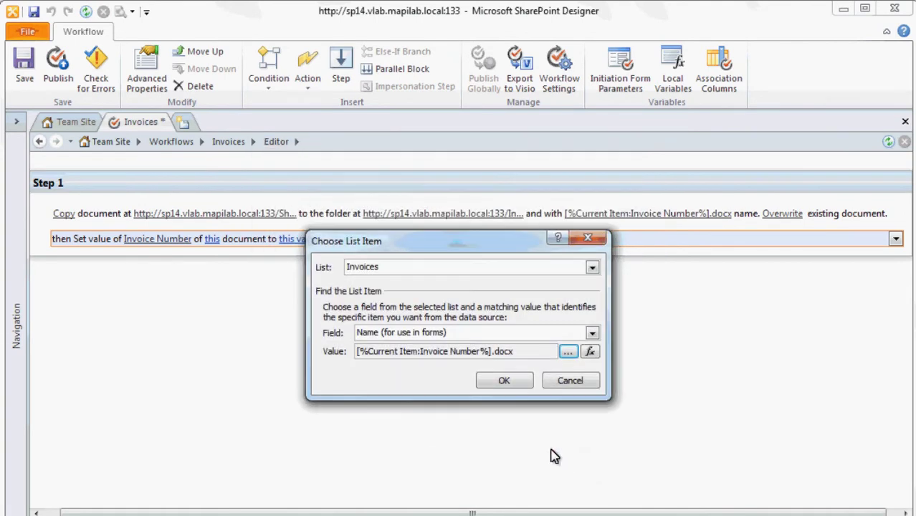
pyautogui.click(513, 386)
pyautogui.click(515, 350)
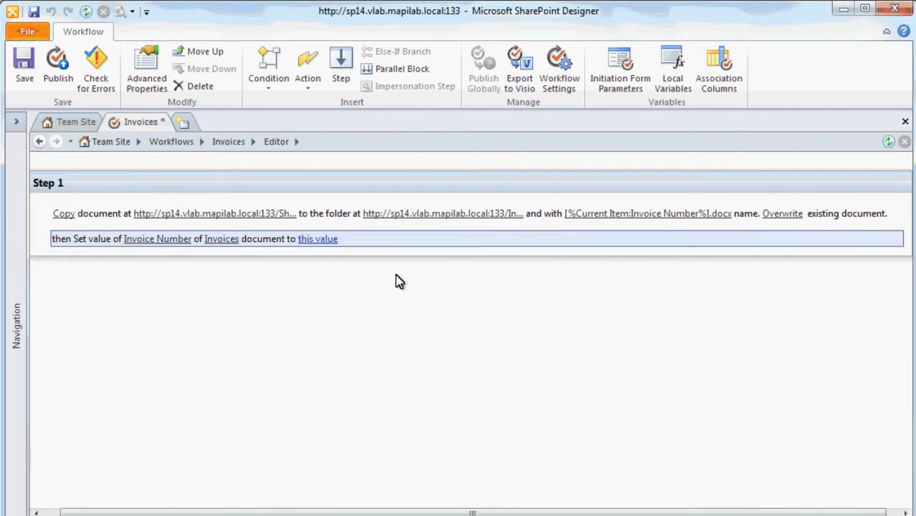
# Assign the value from the current item's Invoice Number field.
pyautogui.click(323, 239)
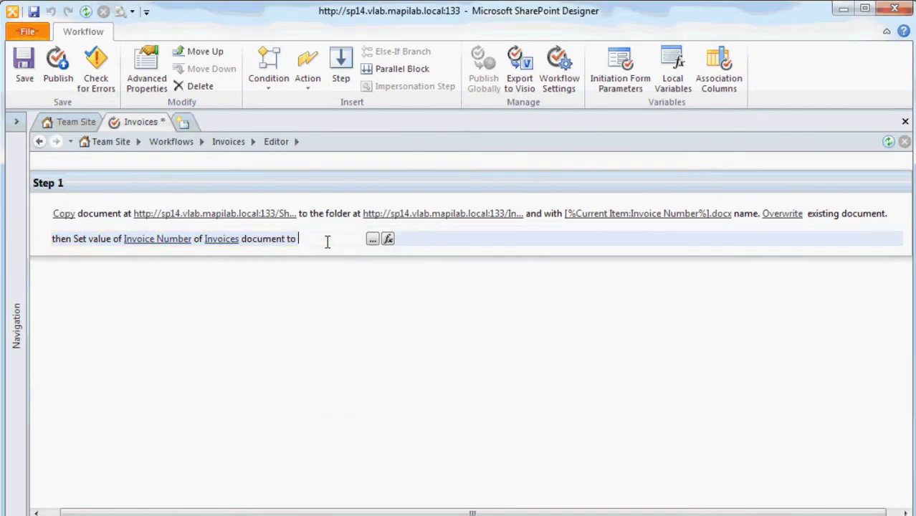
pyautogui.click(387, 240)
pyautogui.click(430, 285)
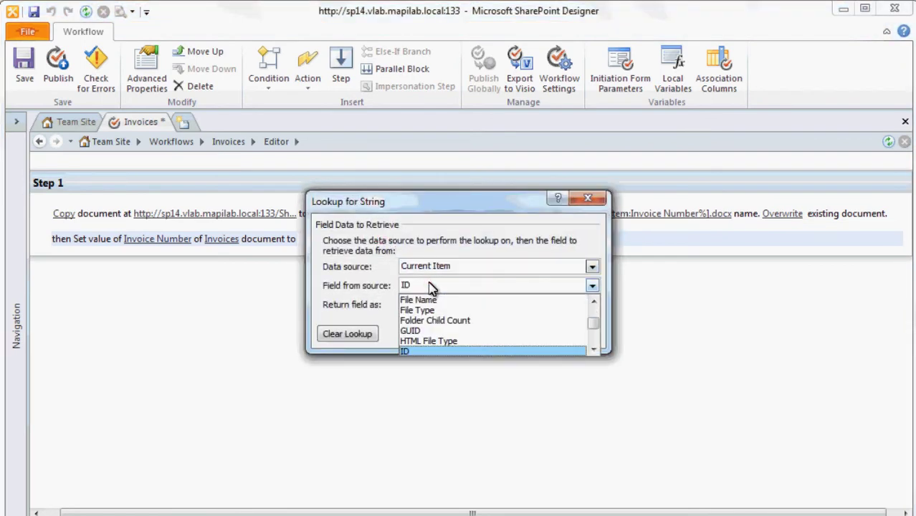
pyautogui.press('Down')
pyautogui.press('Return')
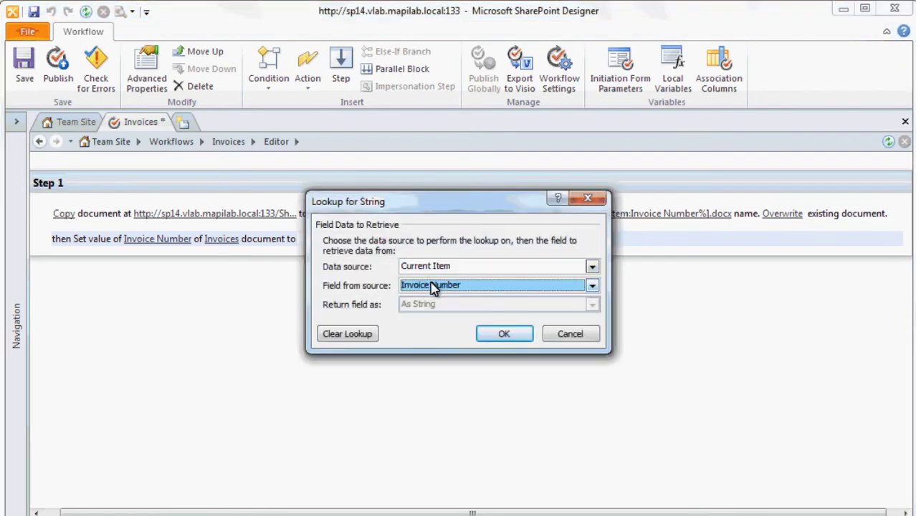
pyautogui.click(516, 335)
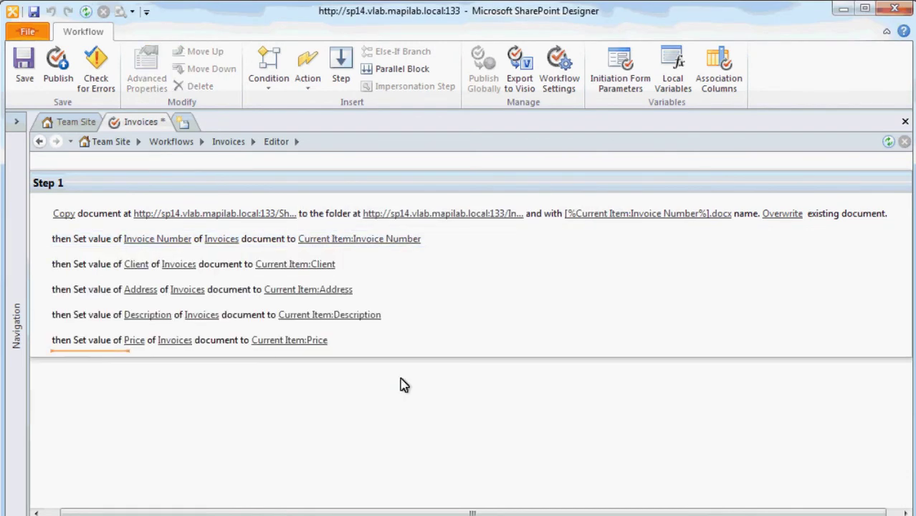
# Add a Convert Document action and match the source document by its Name field.
pyautogui.click(314, 87)
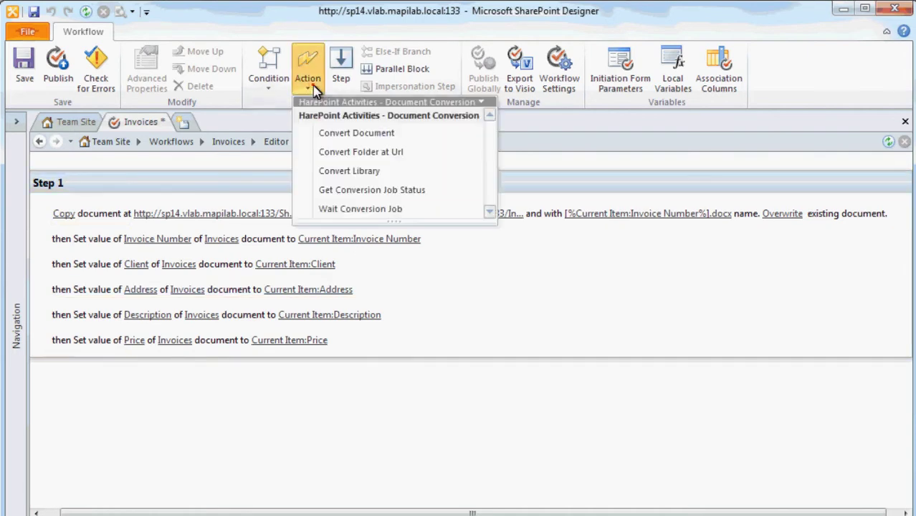
pyautogui.click(453, 136)
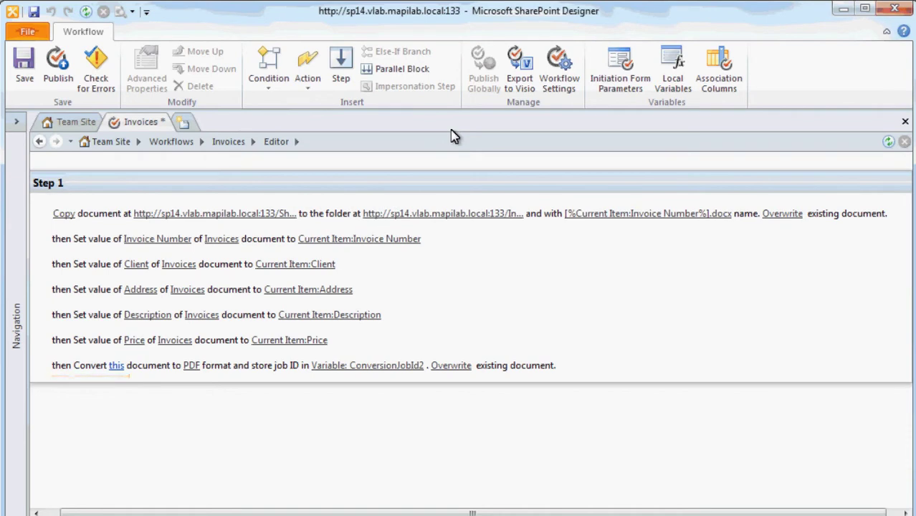
pyautogui.click(116, 369)
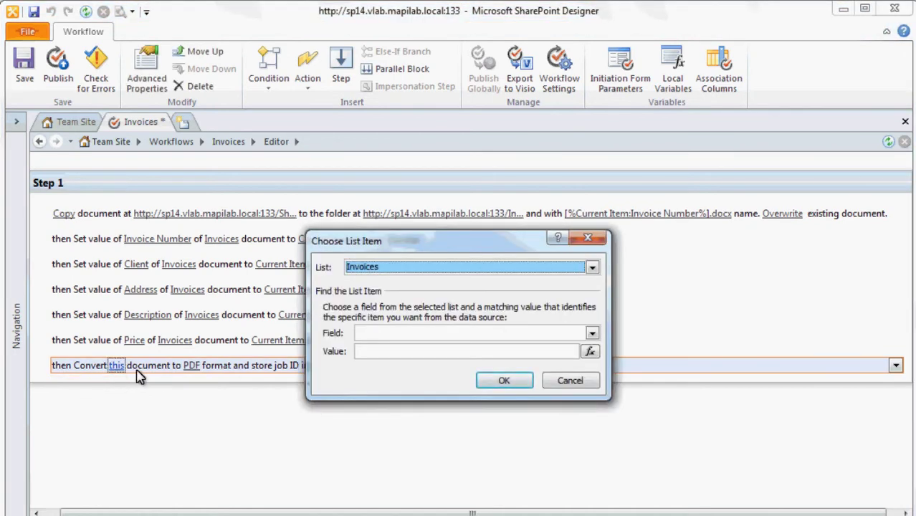
pyautogui.click(359, 333)
pyautogui.press('n')
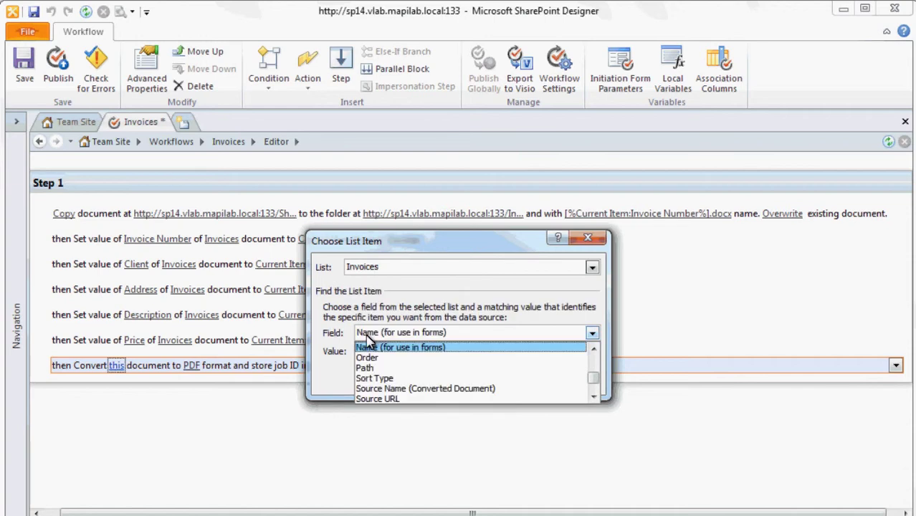
pyautogui.click(371, 347)
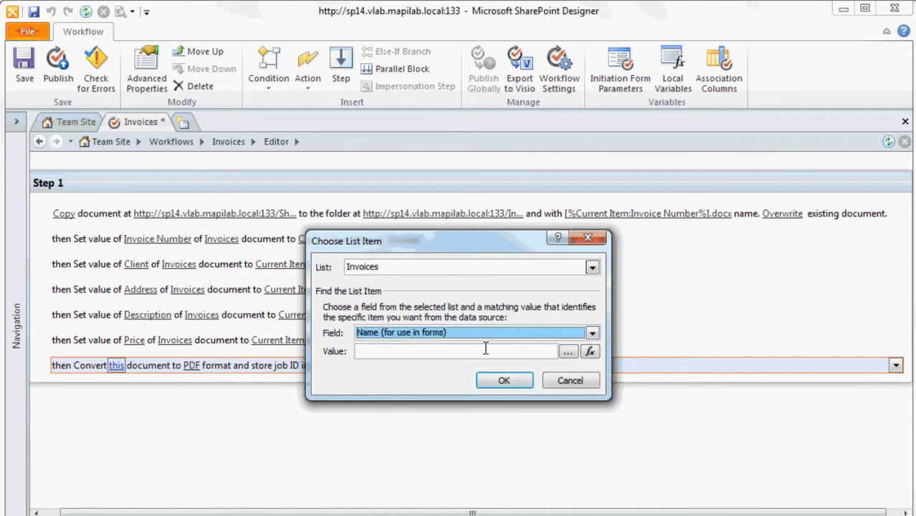
# Set the Name to [%Current Item:Invoice Number%].docx and confirm the document to convert.
pyautogui.click(566, 352)
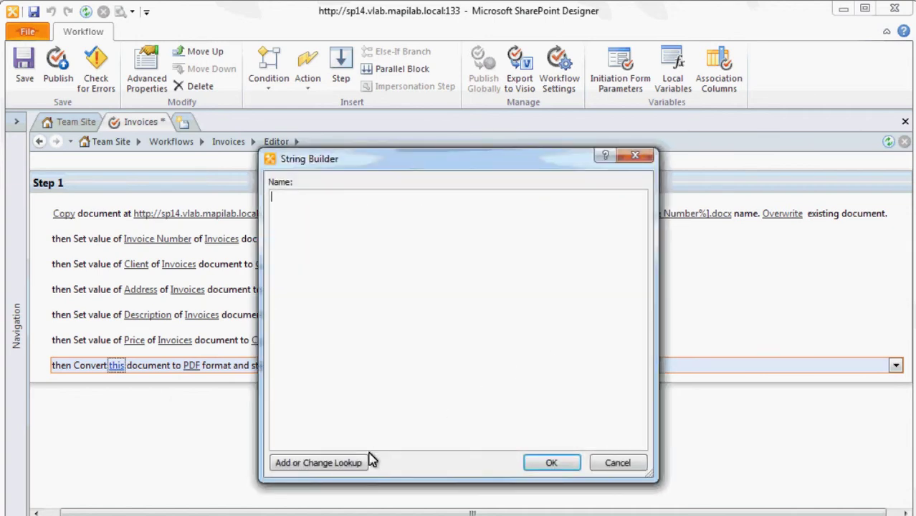
pyautogui.click(364, 462)
pyautogui.click(437, 329)
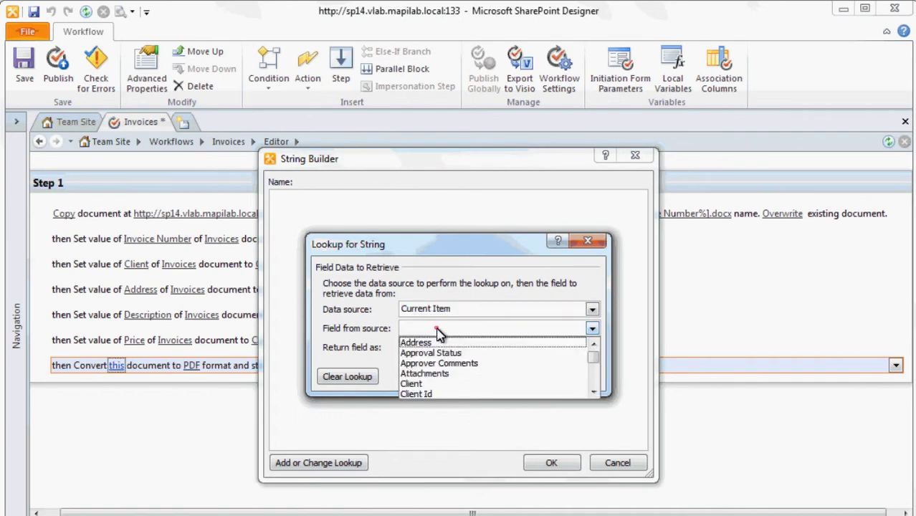
pyautogui.write('in')
pyautogui.click(439, 394)
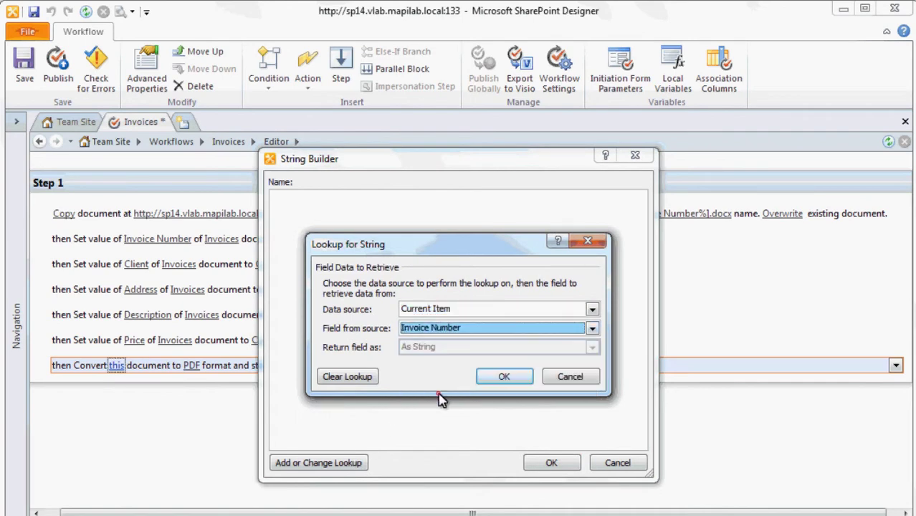
pyautogui.click(503, 376)
pyautogui.write('.')
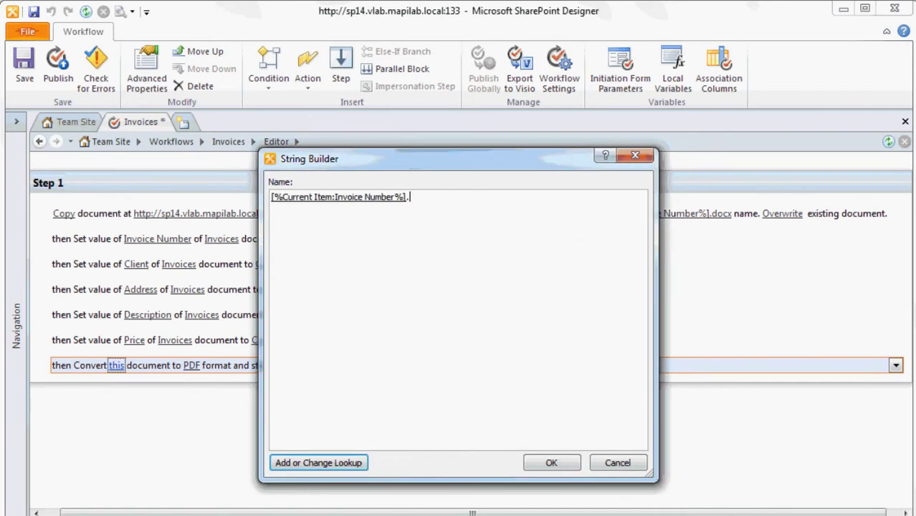
pyautogui.write('docx')
pyautogui.click(543, 462)
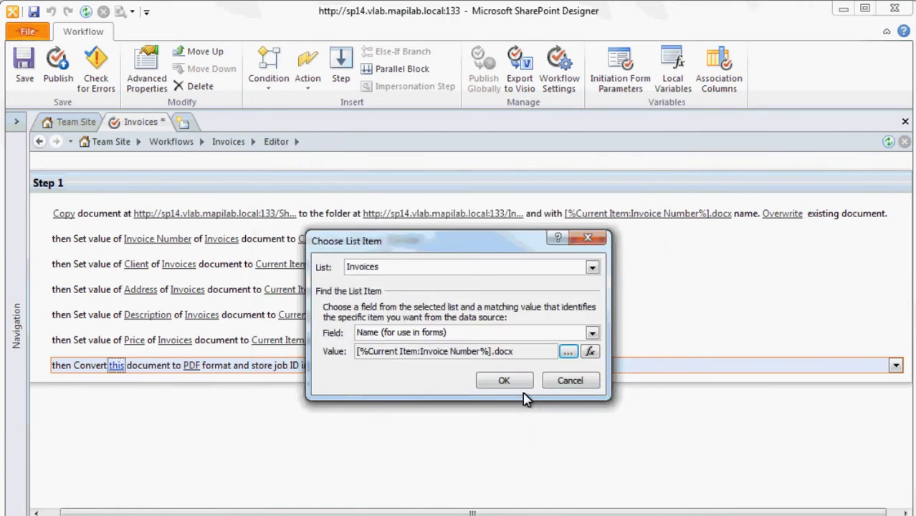
pyautogui.click(502, 381)
pyautogui.click(519, 348)
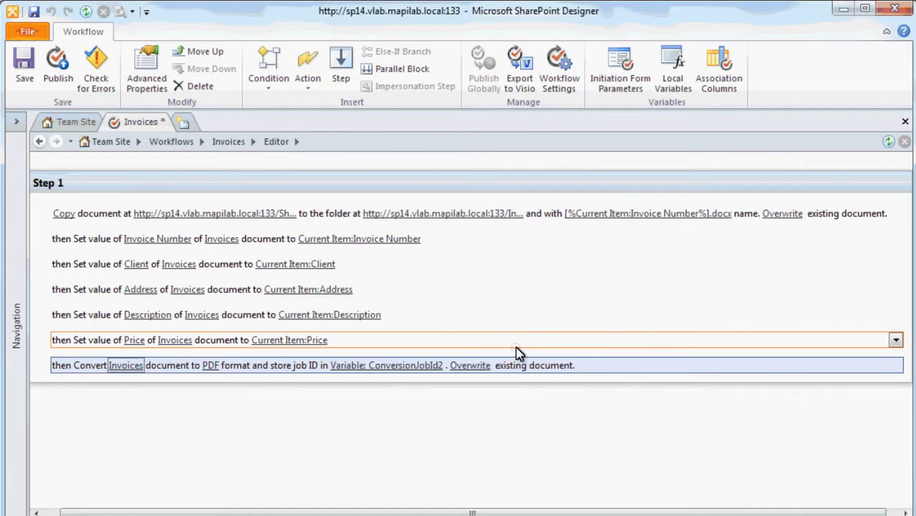
# Add a Wait Conversion Job action using the job ID from workflow variable ConversionJobId2.
pyautogui.click(264, 384)
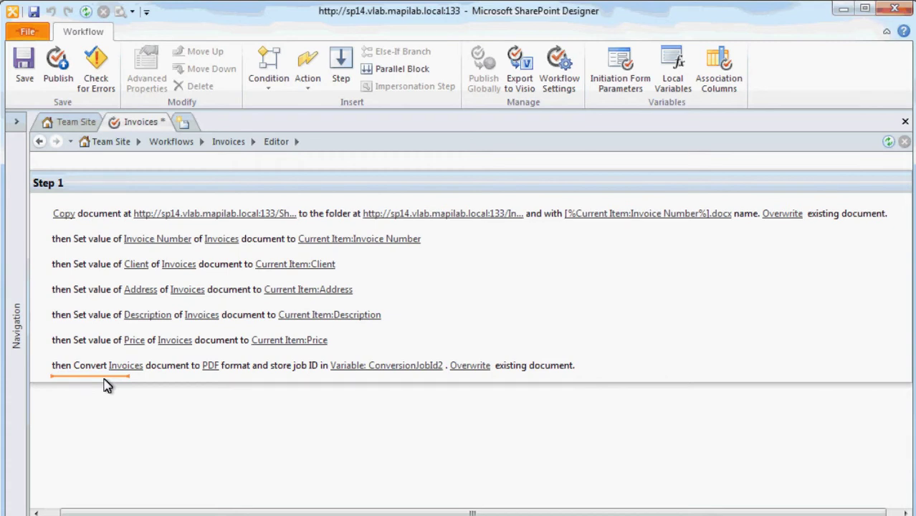
pyautogui.click(315, 96)
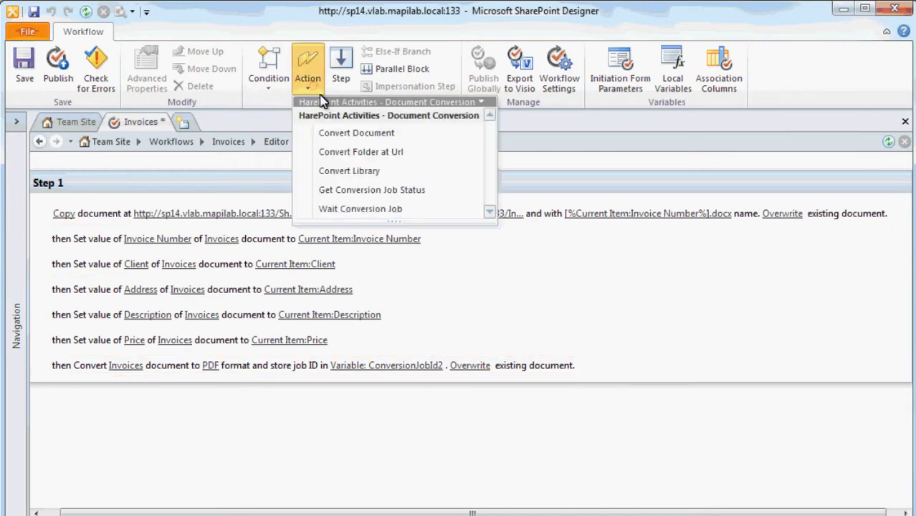
pyautogui.click(382, 210)
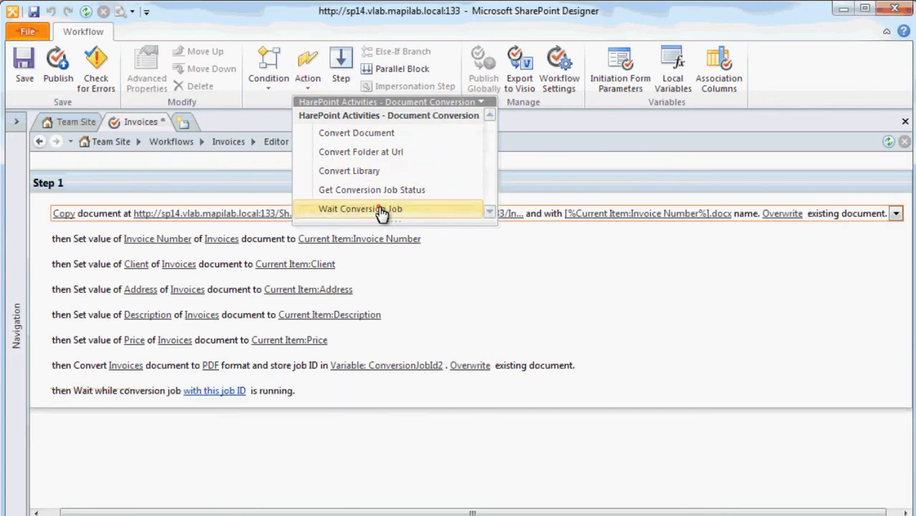
pyautogui.click(242, 387)
pyautogui.click(278, 390)
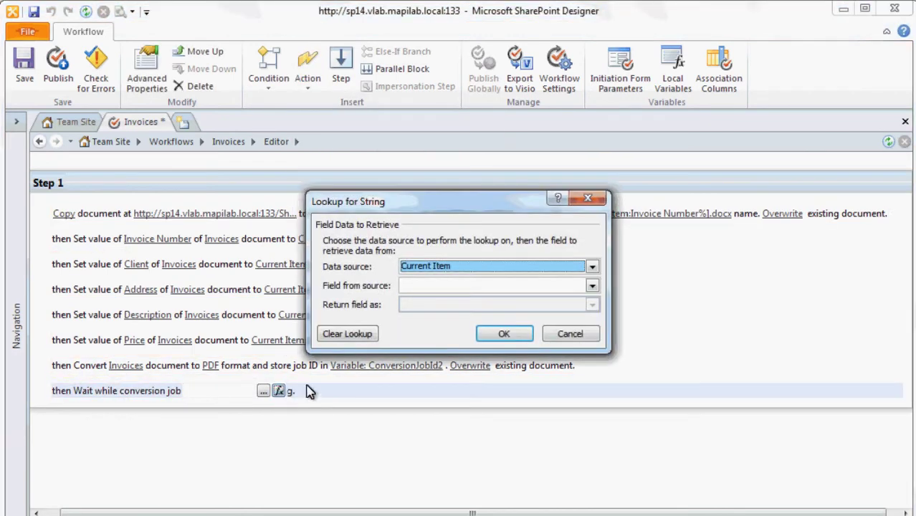
pyautogui.click(542, 269)
pyautogui.click(535, 292)
pyautogui.click(531, 286)
pyautogui.click(527, 301)
pyautogui.click(504, 334)
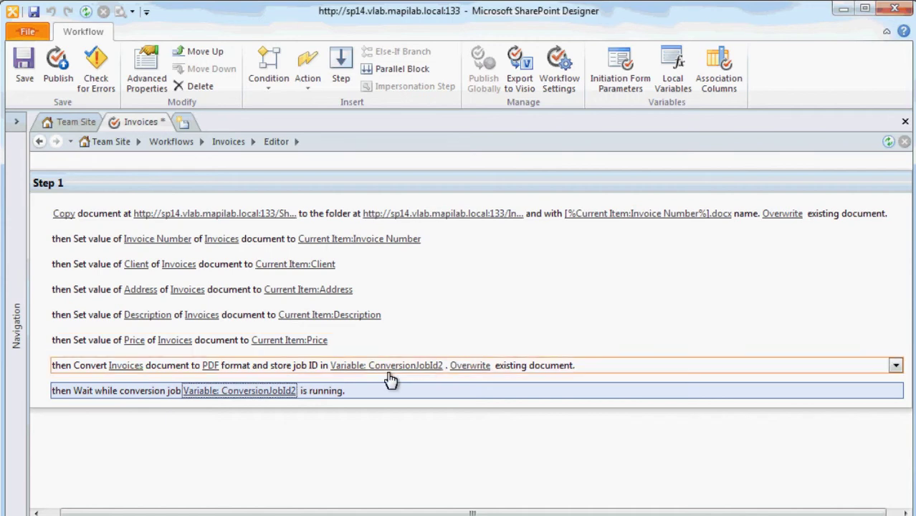
pyautogui.click(221, 407)
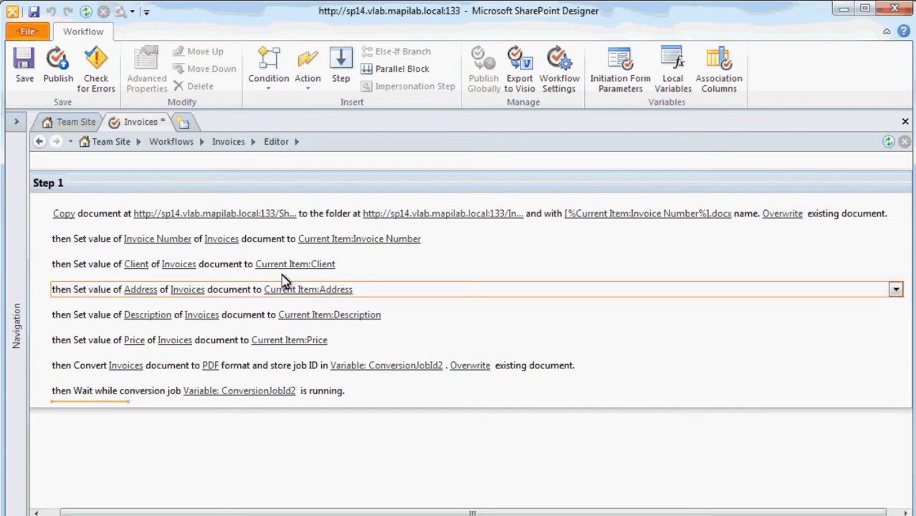
# Add the HarePoint Lists action Delete Item at Url to Step 1.
pyautogui.click(310, 80)
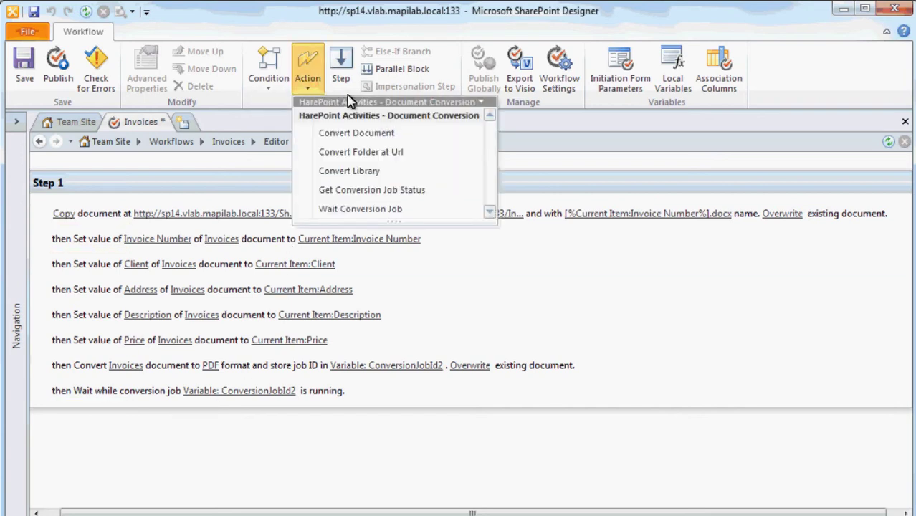
pyautogui.click(404, 103)
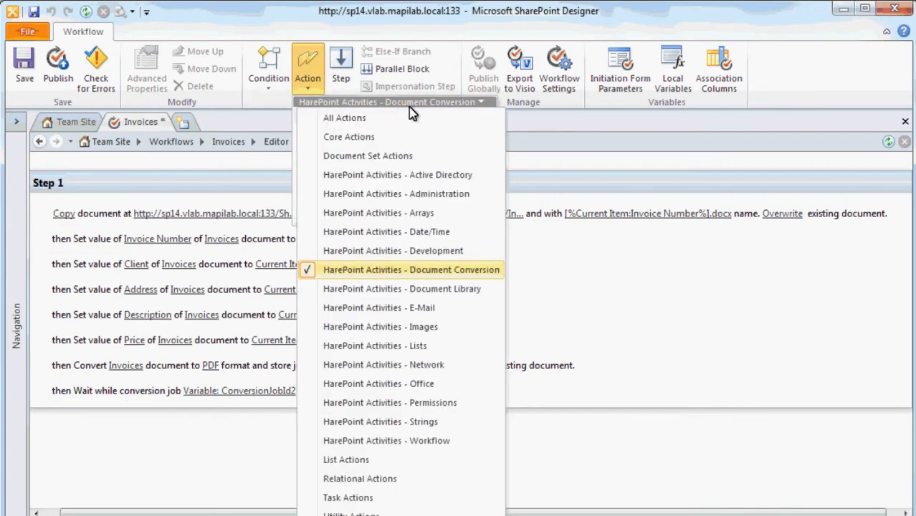
pyautogui.click(450, 345)
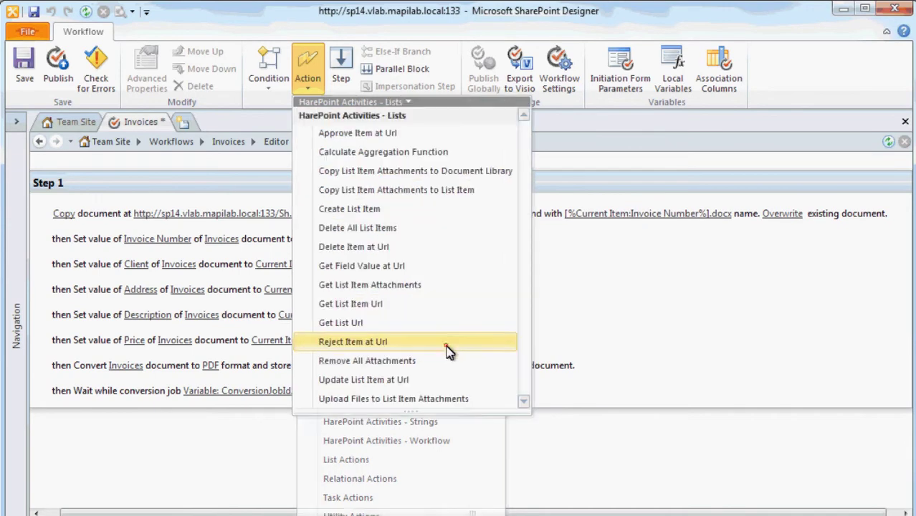
pyautogui.click(452, 251)
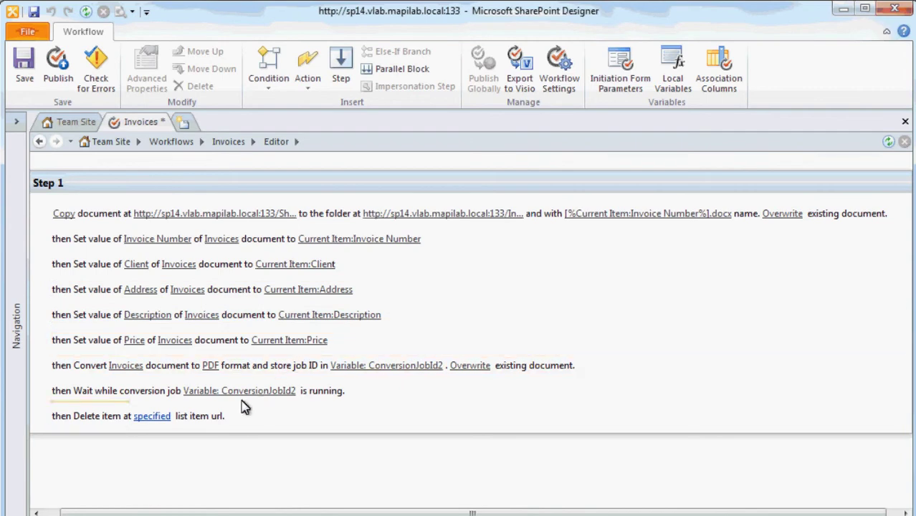
# Set the item URL to the Invoices library address plus the Invoice Number lookup.
pyautogui.click(159, 417)
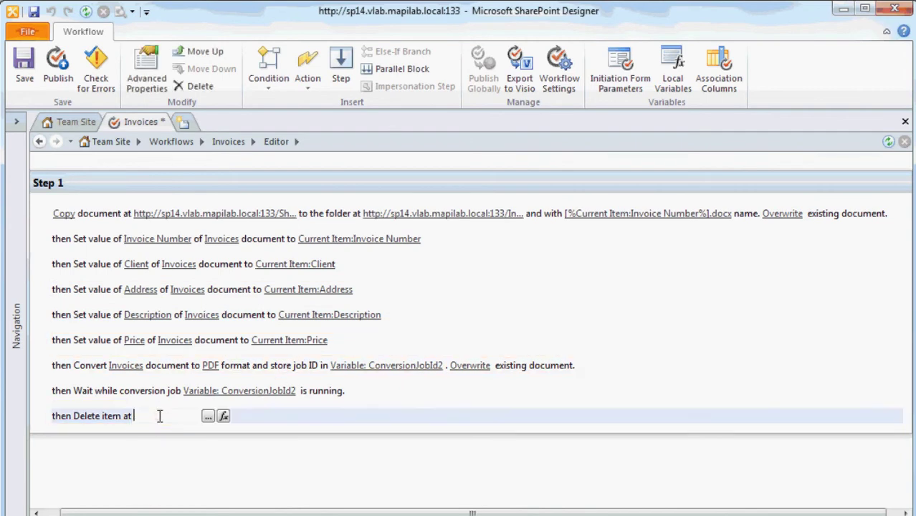
pyautogui.click(208, 416)
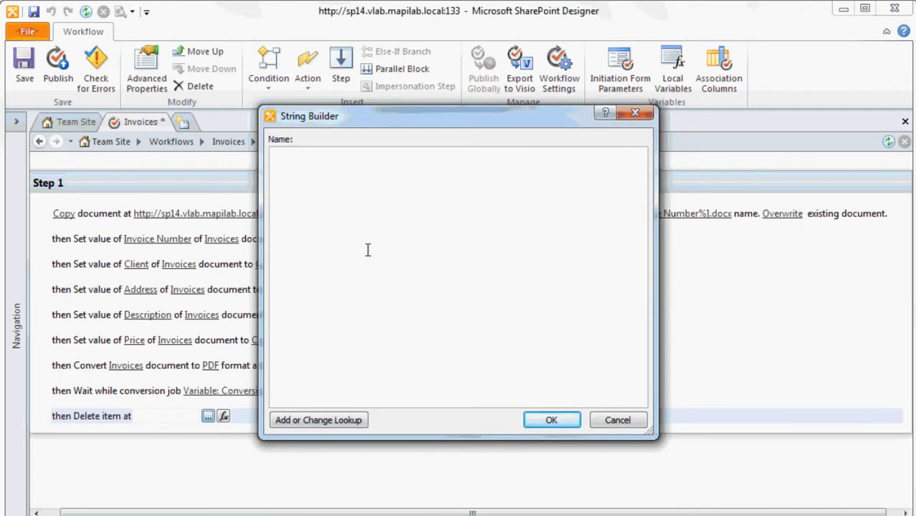
pyautogui.write('http://sp14.vlab.mapilab.local:133/Invoices/')
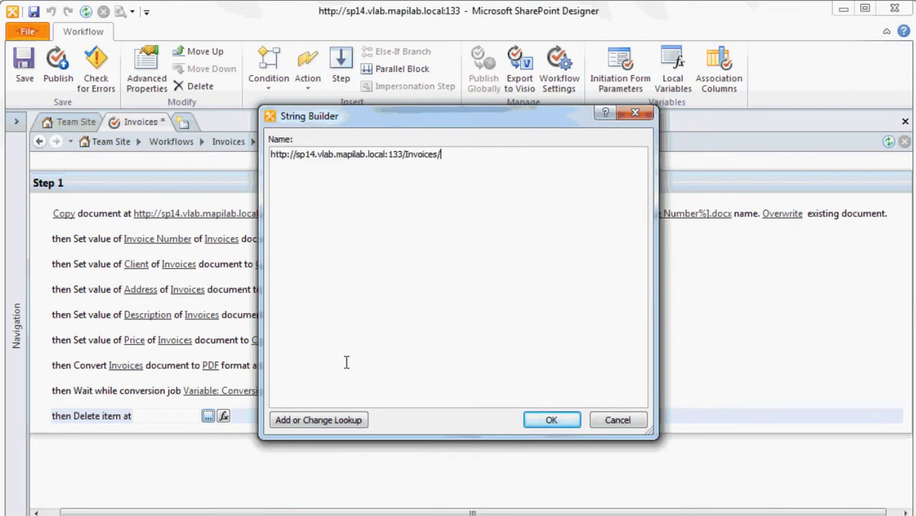
pyautogui.click(343, 420)
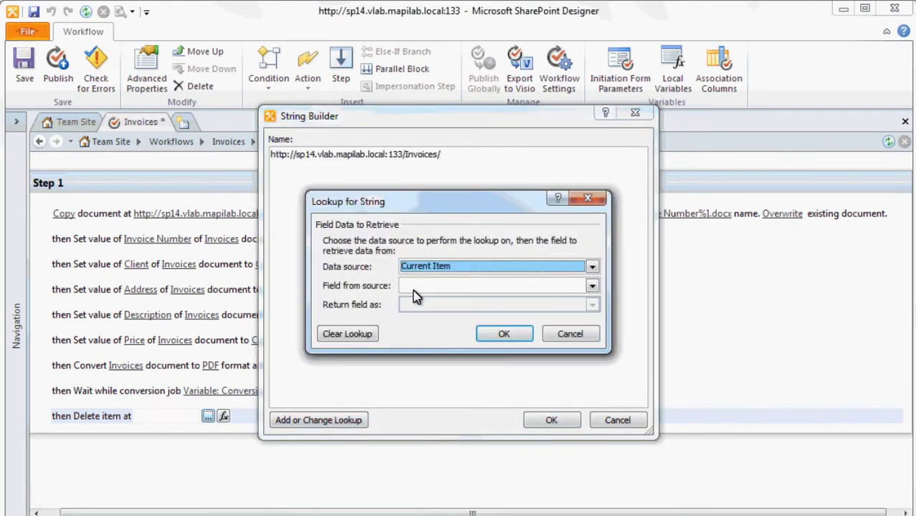
pyautogui.click(417, 284)
pyautogui.press('Down')
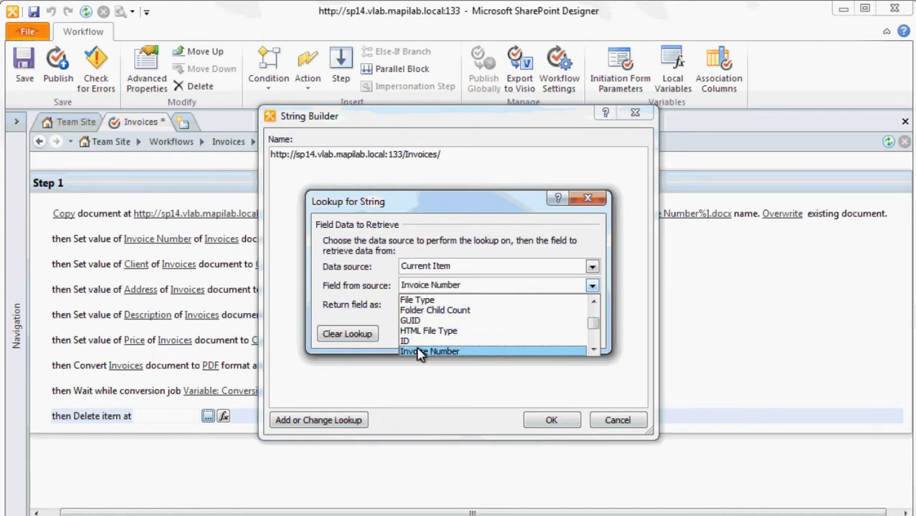
pyautogui.click(420, 351)
pyautogui.click(500, 335)
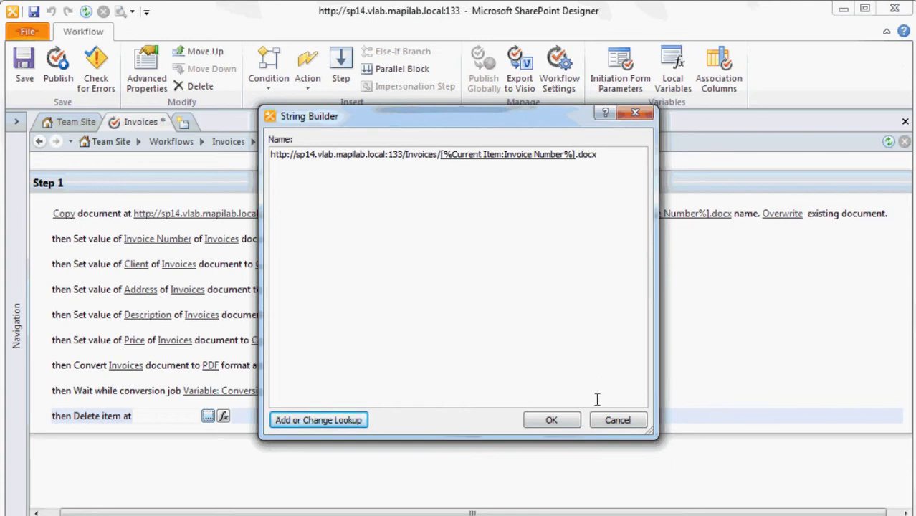
pyautogui.click(573, 422)
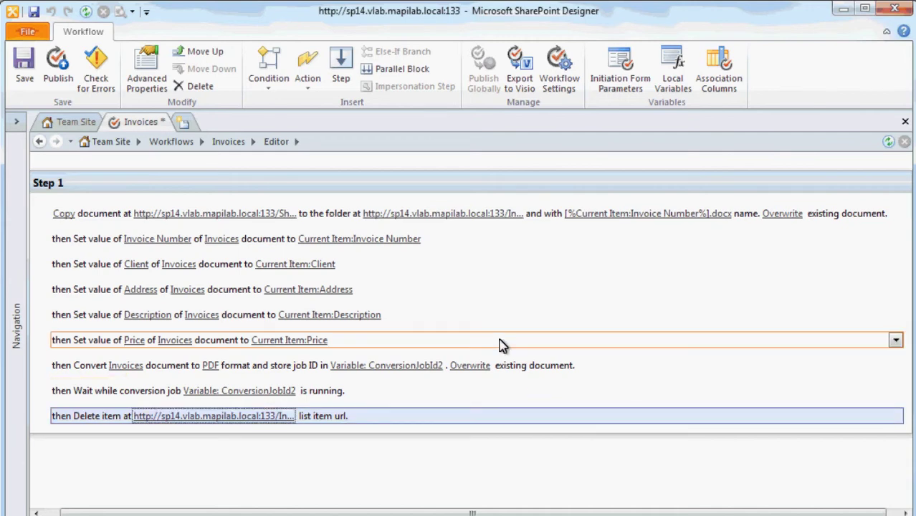
# Add a HarePoint Send E-Mail with Document as Attachment action and bring up its message settings.
pyautogui.click(307, 79)
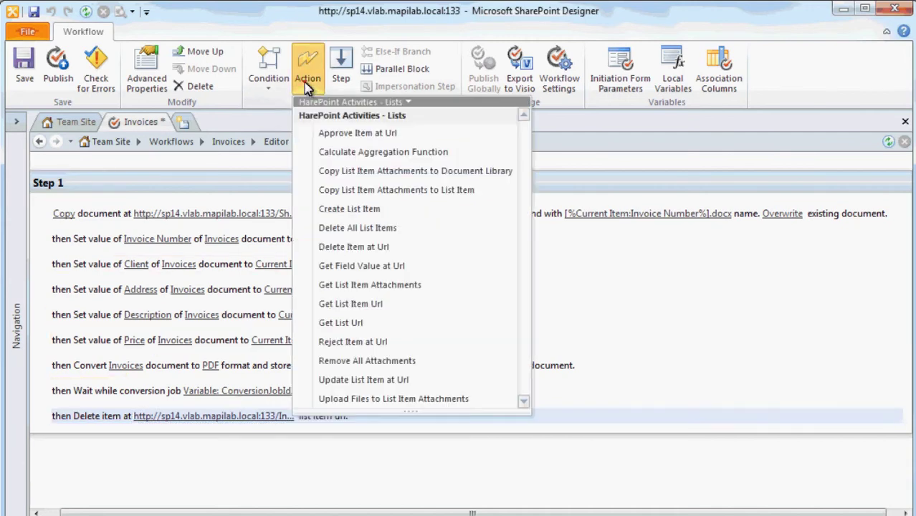
pyautogui.click(365, 104)
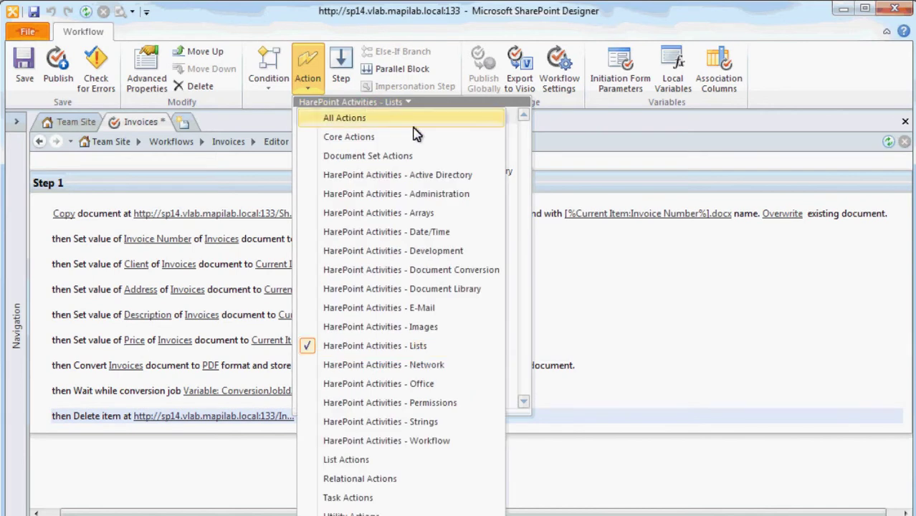
pyautogui.click(461, 310)
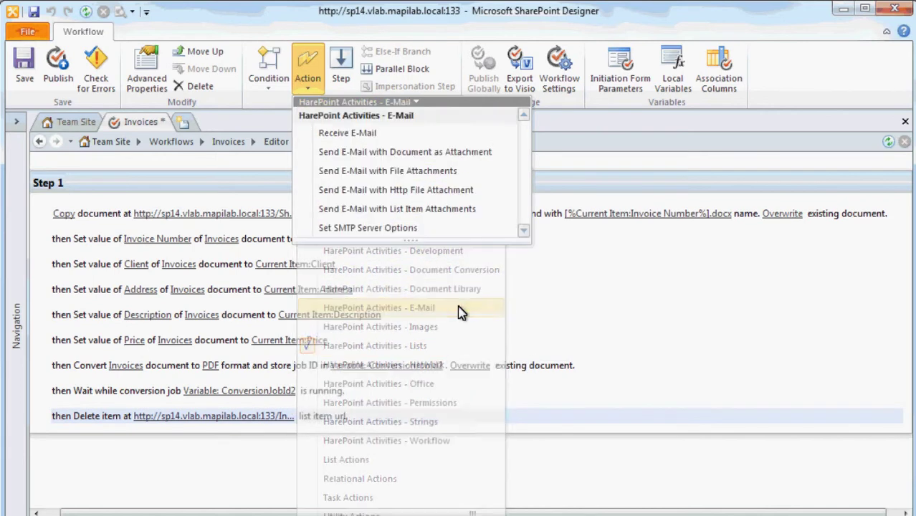
pyautogui.click(501, 164)
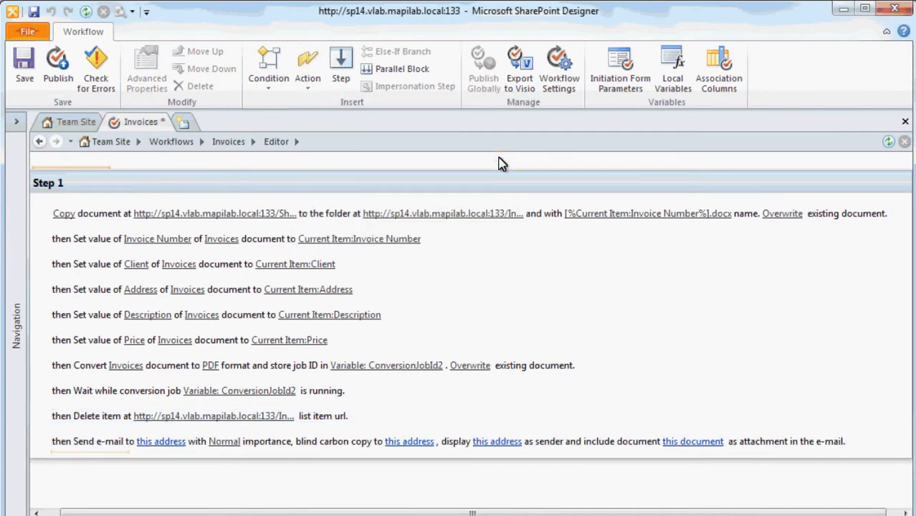
pyautogui.click(174, 446)
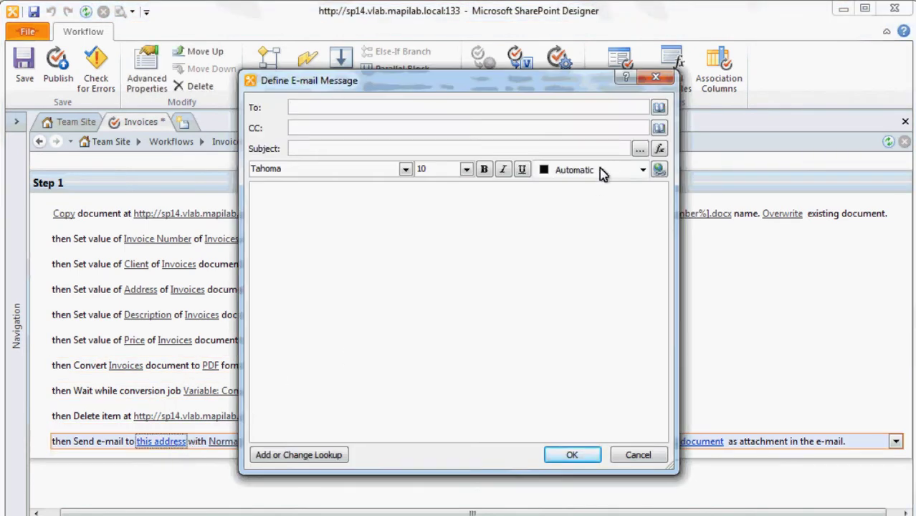
# Set the To recipient to a workflow lookup of the Current Item's E-mail field.
pyautogui.click(659, 106)
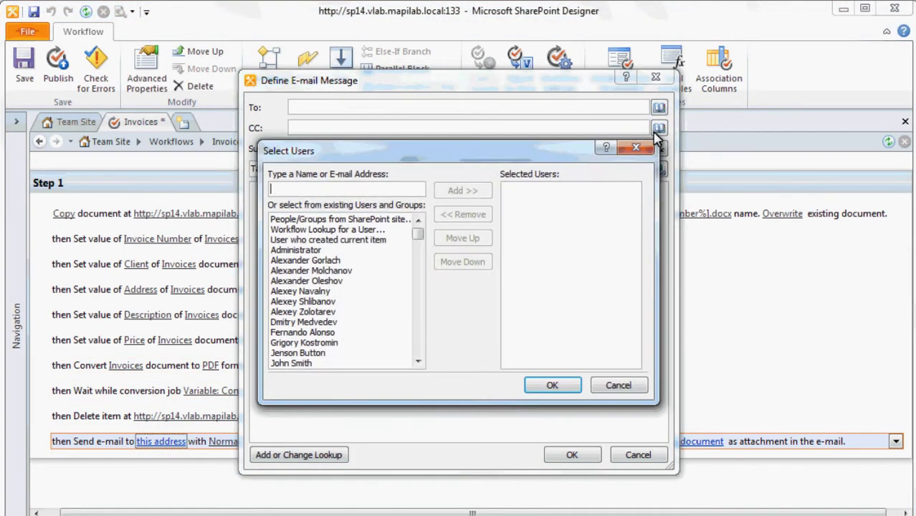
pyautogui.click(378, 240)
pyautogui.click(385, 231)
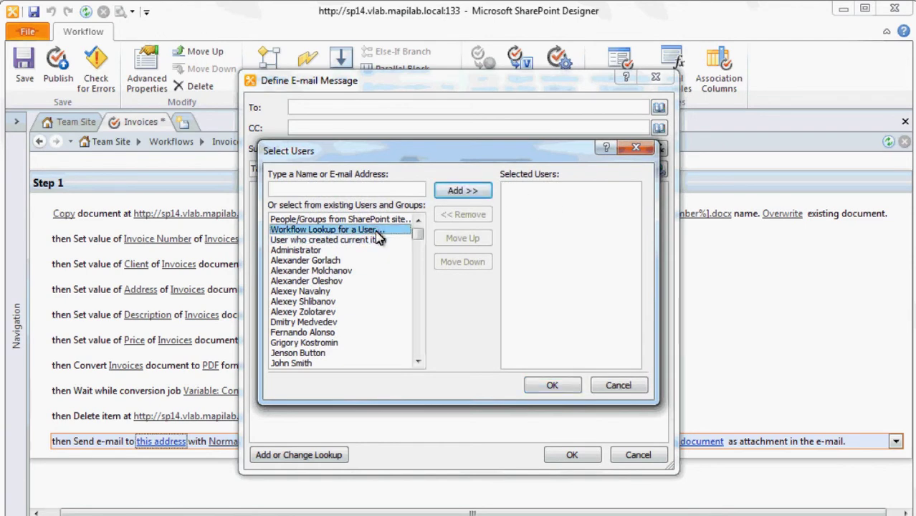
pyautogui.click(441, 194)
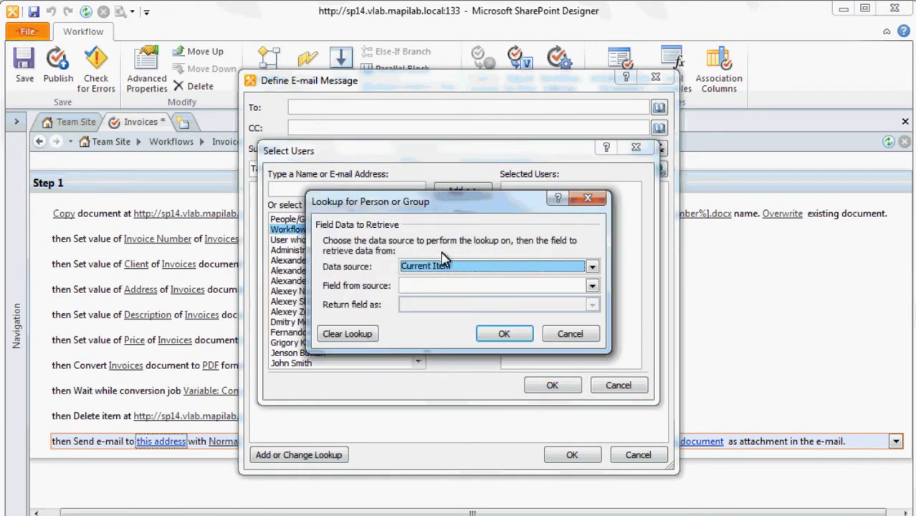
pyautogui.click(433, 285)
pyautogui.press('e')
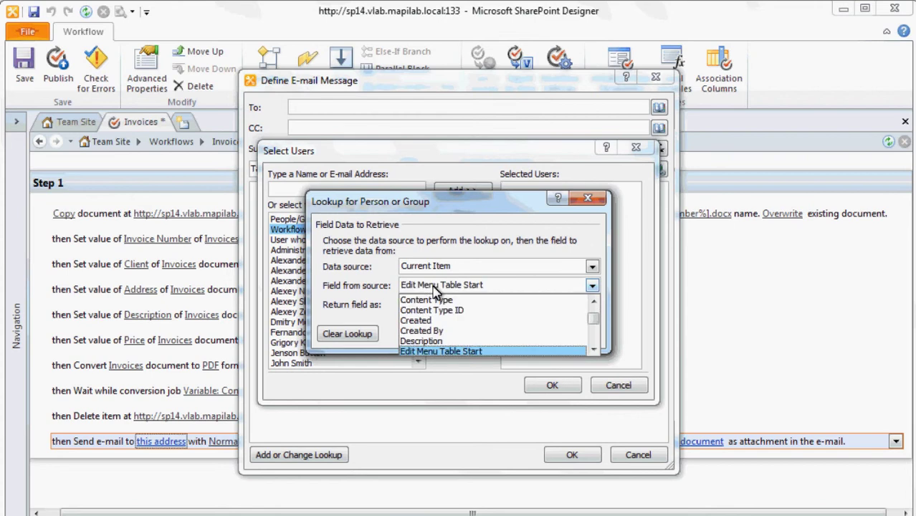
pyautogui.press('e')
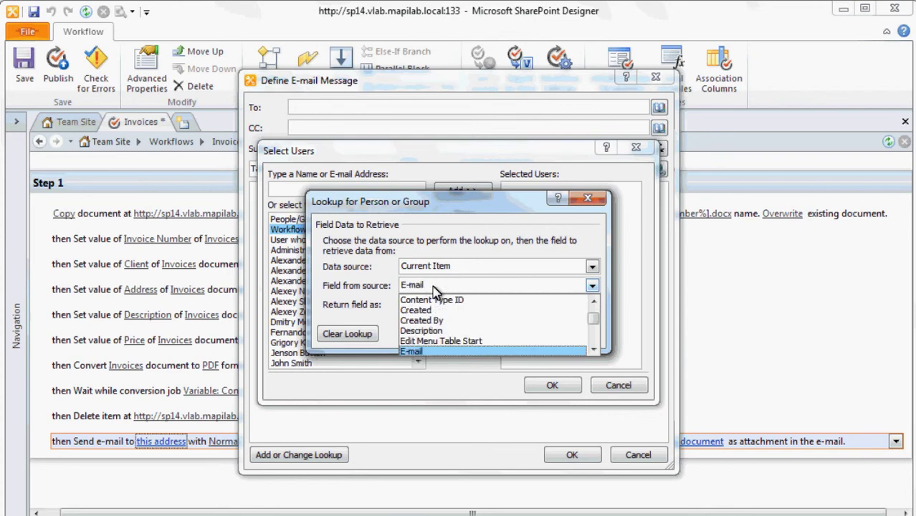
pyautogui.click(440, 351)
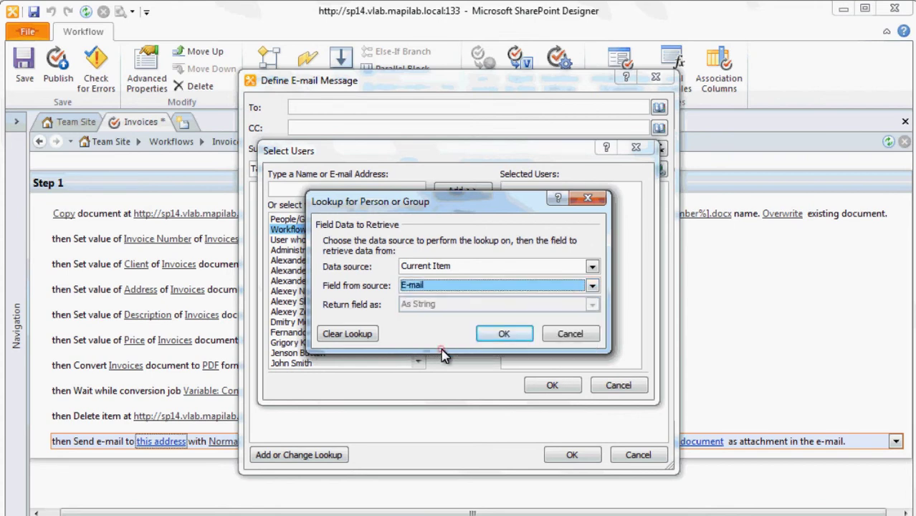
pyautogui.click(498, 340)
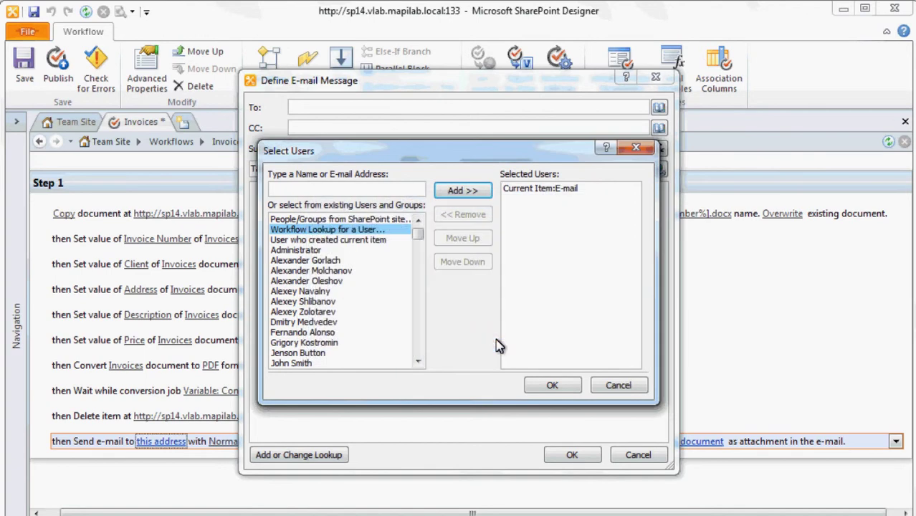
pyautogui.click(551, 386)
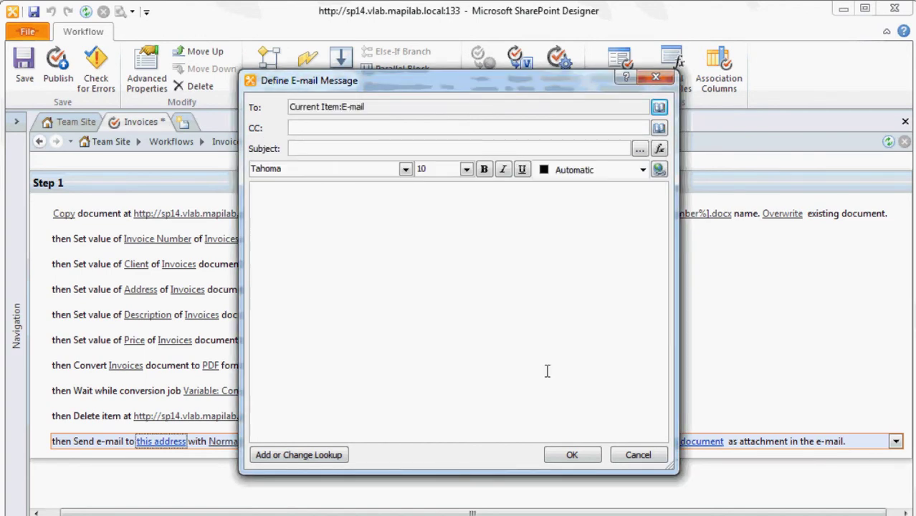
pyautogui.click(404, 150)
# Set the subject to 'Invoice Number: [%Current Item:Invoice Number%]' and the body to 'Please find your invoice attached to the message.'.
pyautogui.click(638, 149)
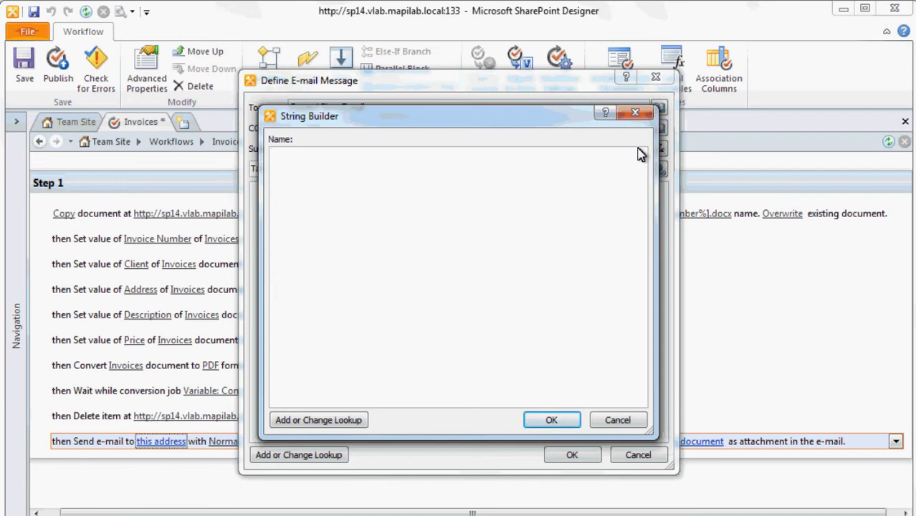
pyautogui.write('Invoice Number:')
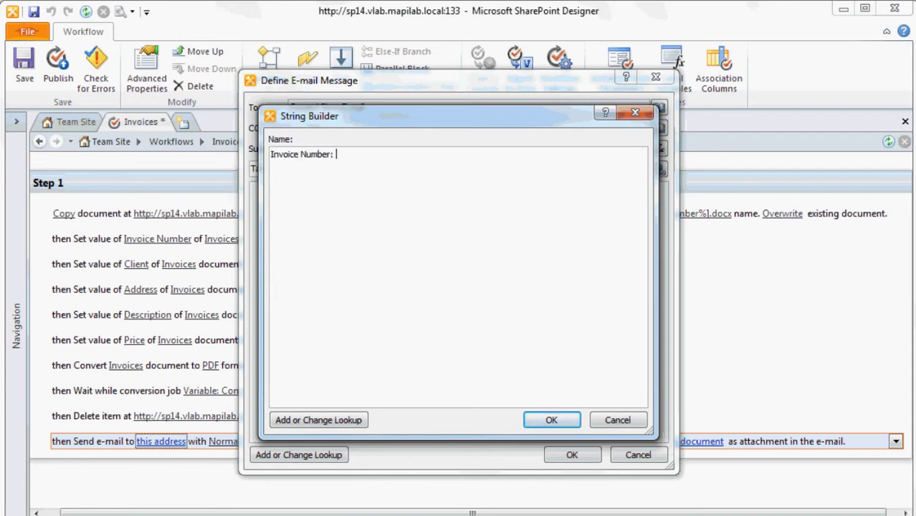
pyautogui.click(316, 419)
pyautogui.click(438, 285)
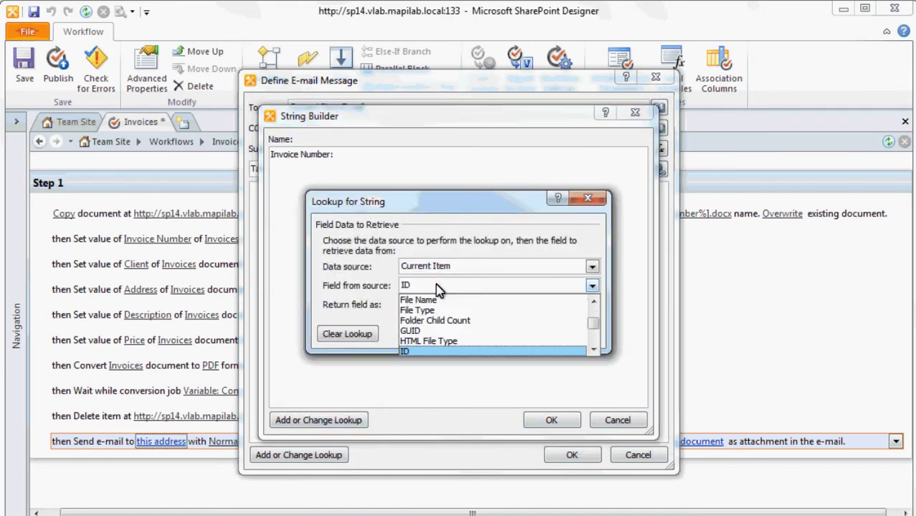
pyautogui.press('Down')
pyautogui.click(439, 352)
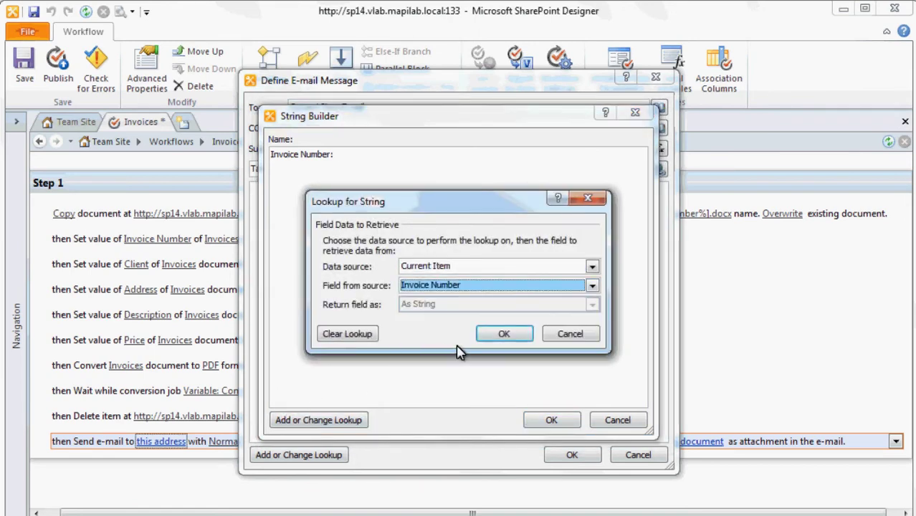
pyautogui.click(490, 335)
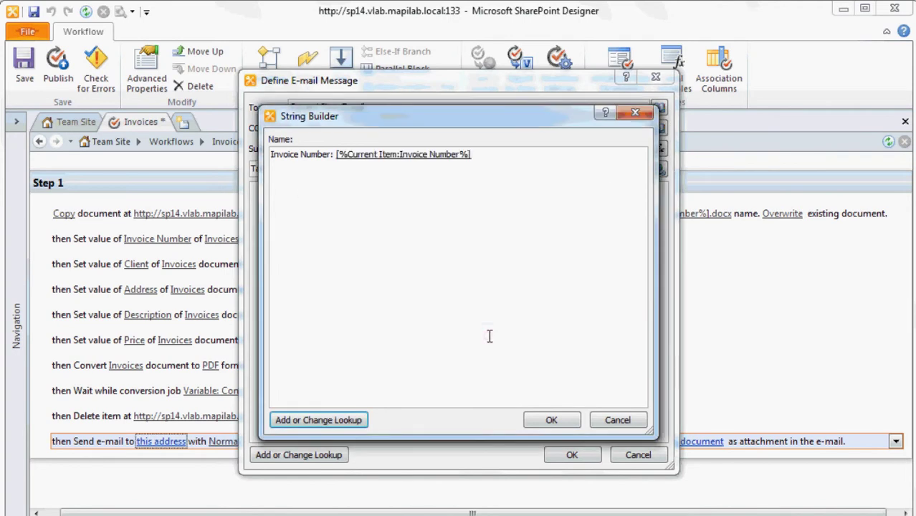
pyautogui.click(543, 421)
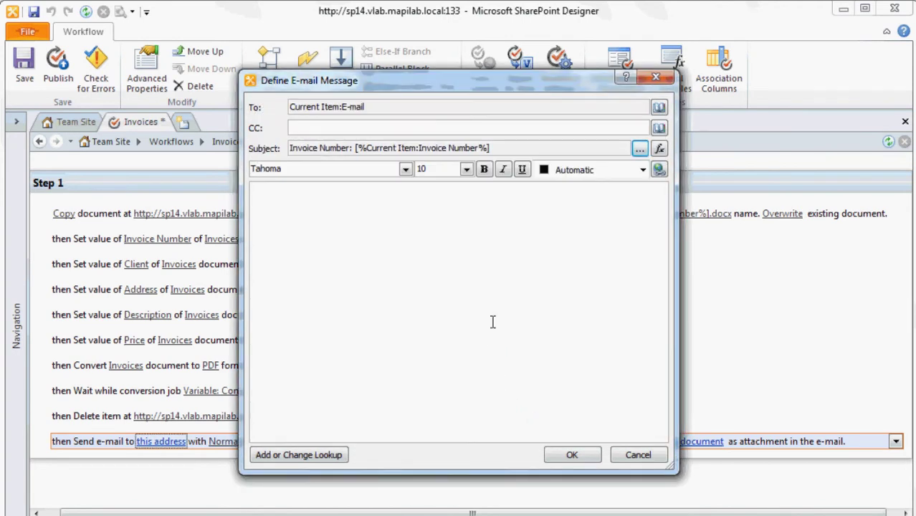
pyautogui.click(492, 321)
pyautogui.write('Please find your invoice attached to the message.')
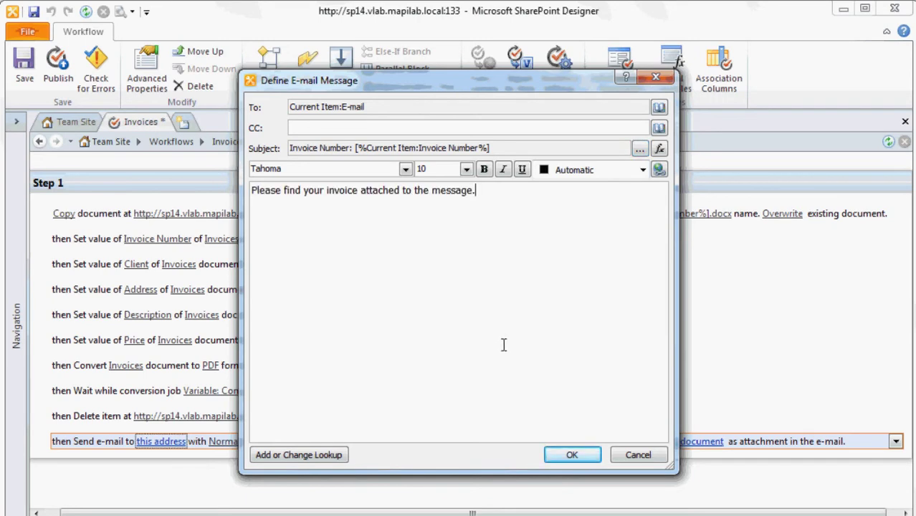
# Confirm the e-mail message and match the attachment on the Invoices document's Name field.
pyautogui.click(557, 455)
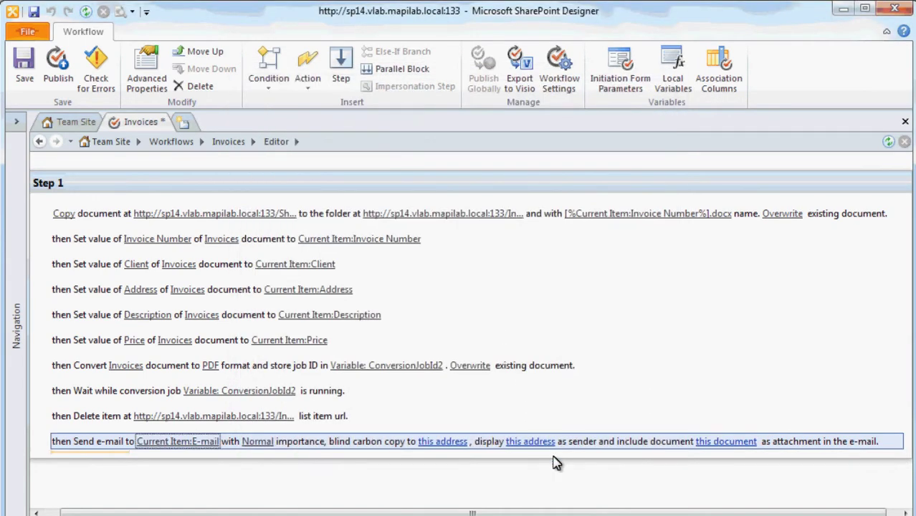
pyautogui.click(725, 443)
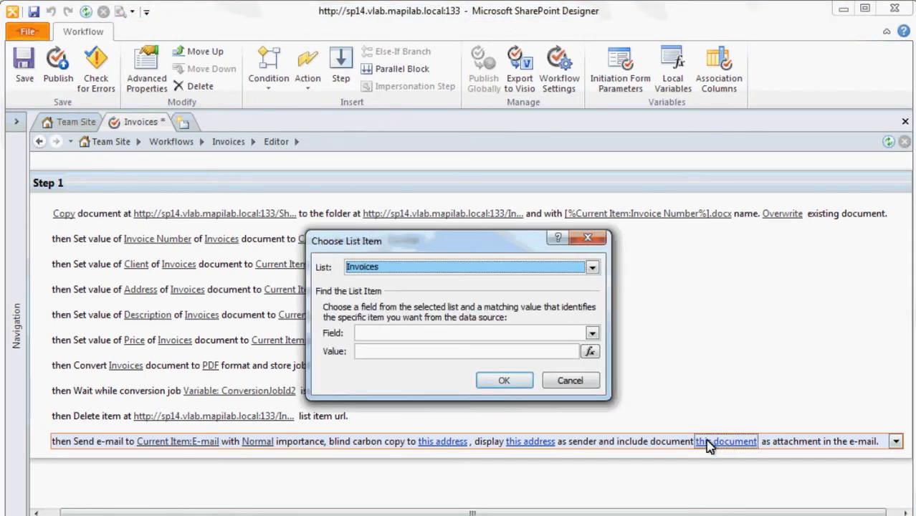
pyautogui.click(511, 334)
pyautogui.press('n')
pyautogui.click(511, 348)
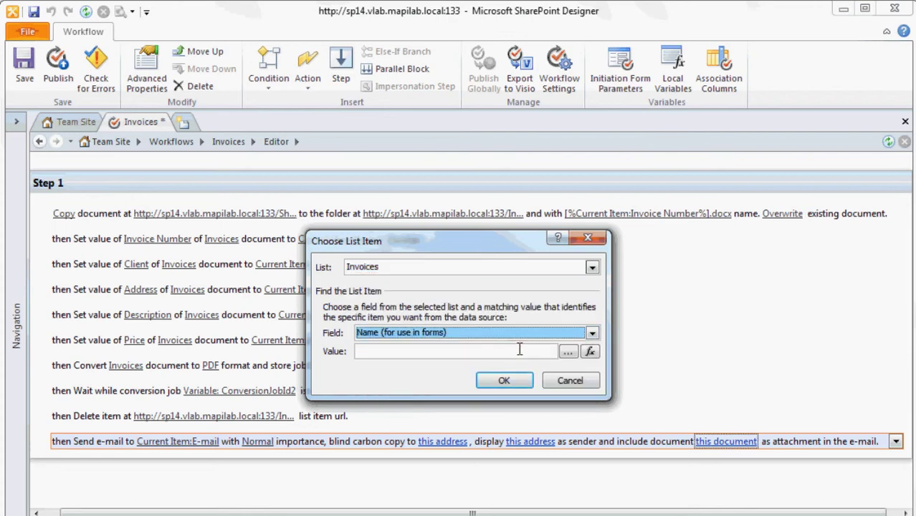
# Set the matching name to [%Current Item:Invoice Number%].pdf and accept the non-unique lookup warning.
pyautogui.click(566, 352)
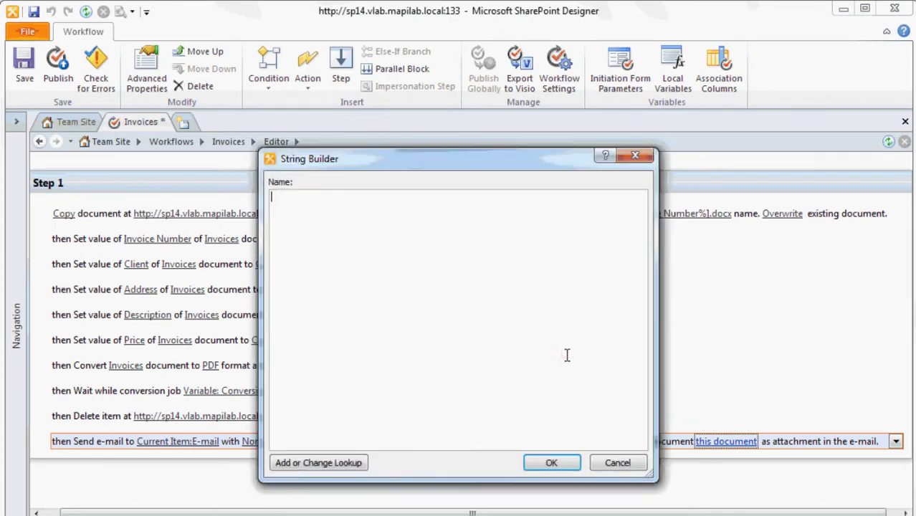
pyautogui.click(358, 463)
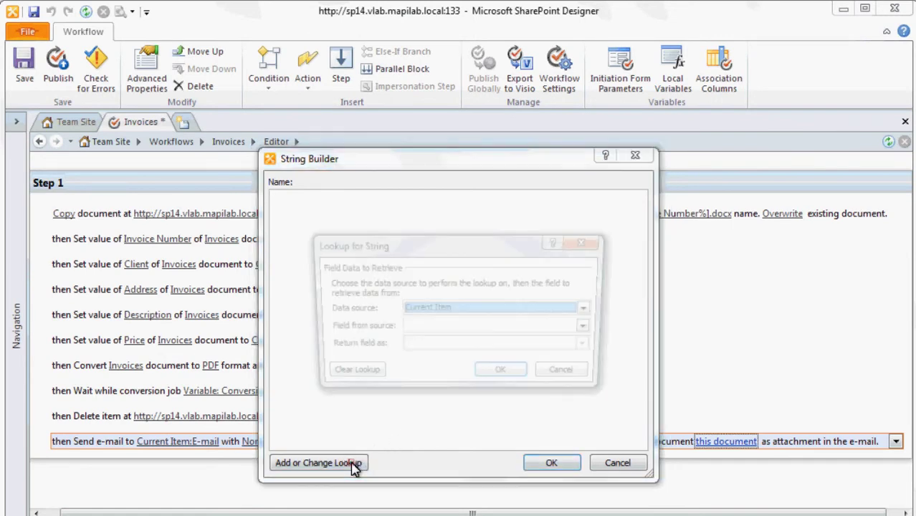
pyautogui.click(439, 329)
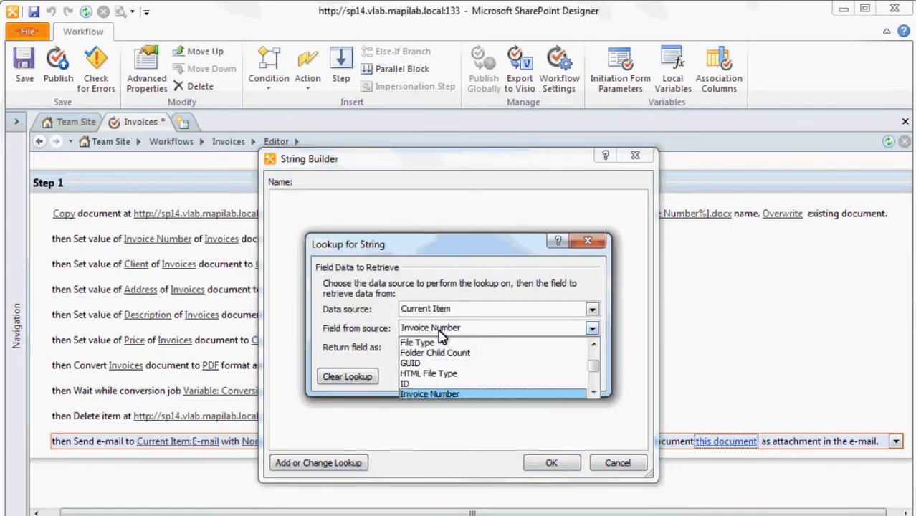
pyautogui.click(441, 393)
pyautogui.click(502, 378)
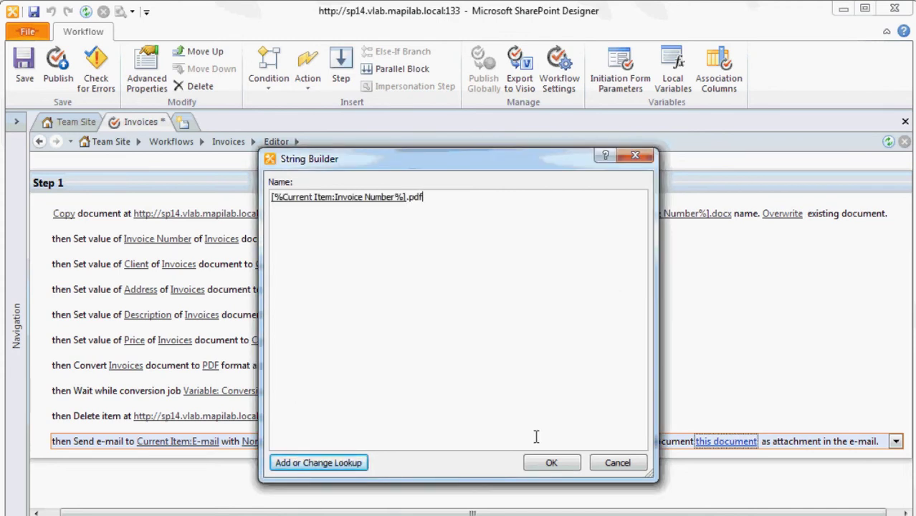
pyautogui.click(543, 462)
pyautogui.click(510, 384)
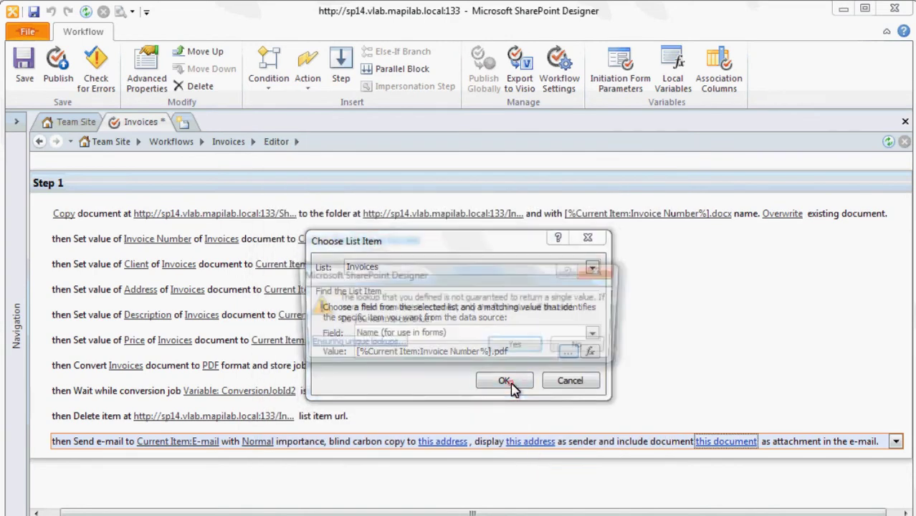
pyautogui.click(517, 346)
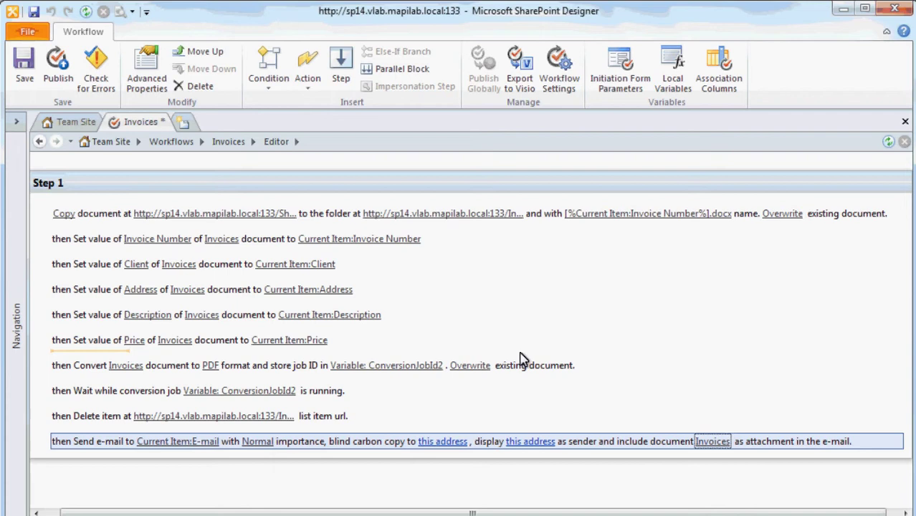
# Save the Invoices workflow and publish it to the site.
pyautogui.click(24, 81)
pyautogui.click(58, 80)
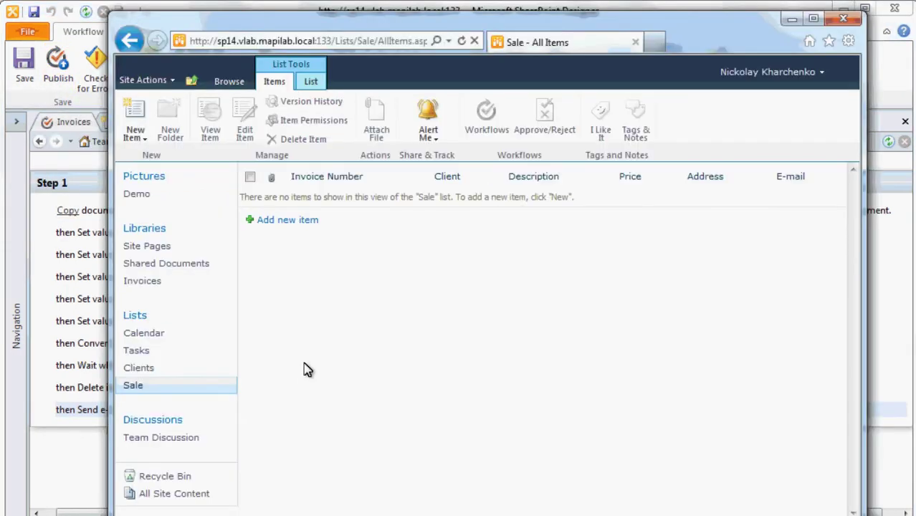
# Start a new sale with invoice number 555-101, the client's name and price 1000 USD.
pyautogui.click(282, 228)
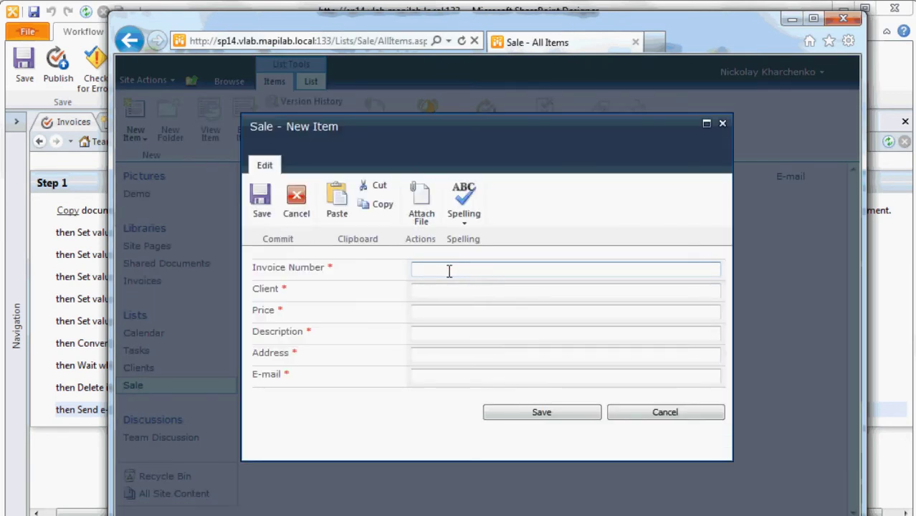
pyautogui.write('555-101')
pyautogui.press('Tab')
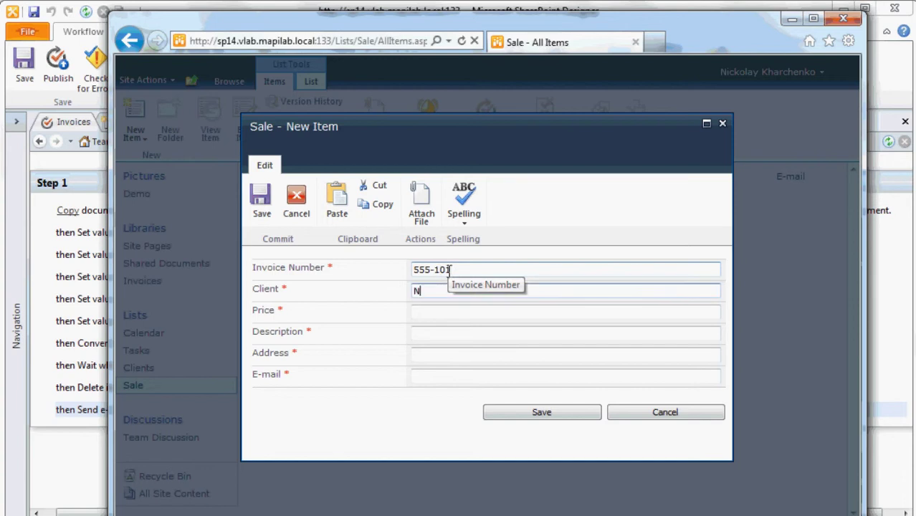
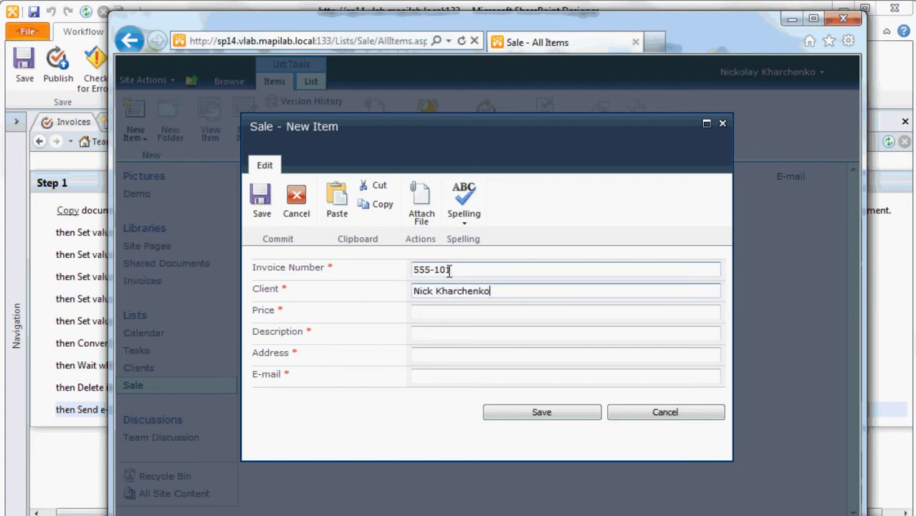
pyautogui.press('Tab')
pyautogui.write('1000')
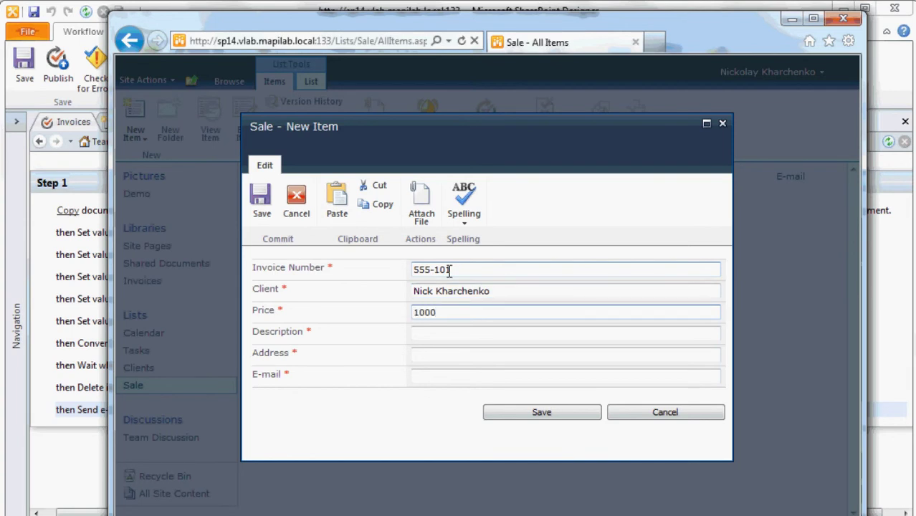
pyautogui.write(' USD')
# Add description Software, address SharePoint str. and the client's e-mail, then save the item.
pyautogui.press('Tab')
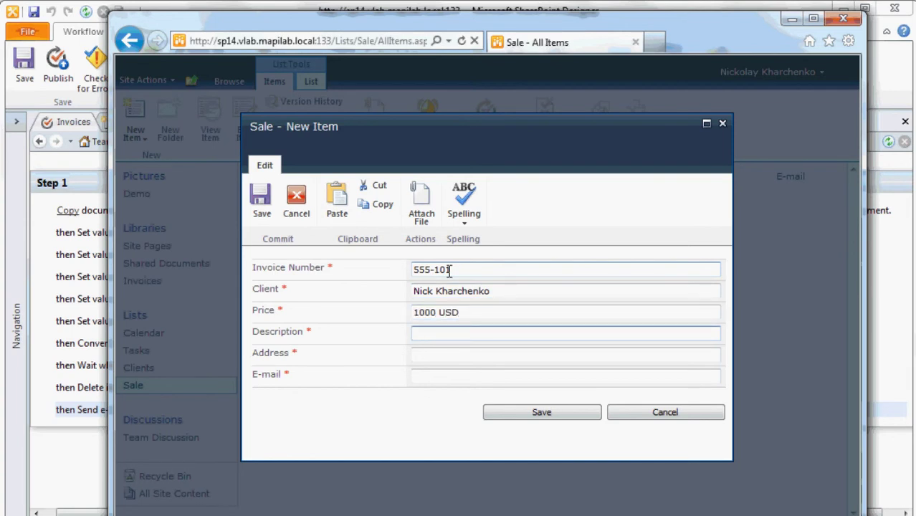
pyautogui.write('Softwa')
pyautogui.press('Tab')
pyautogui.write('SharePoin')
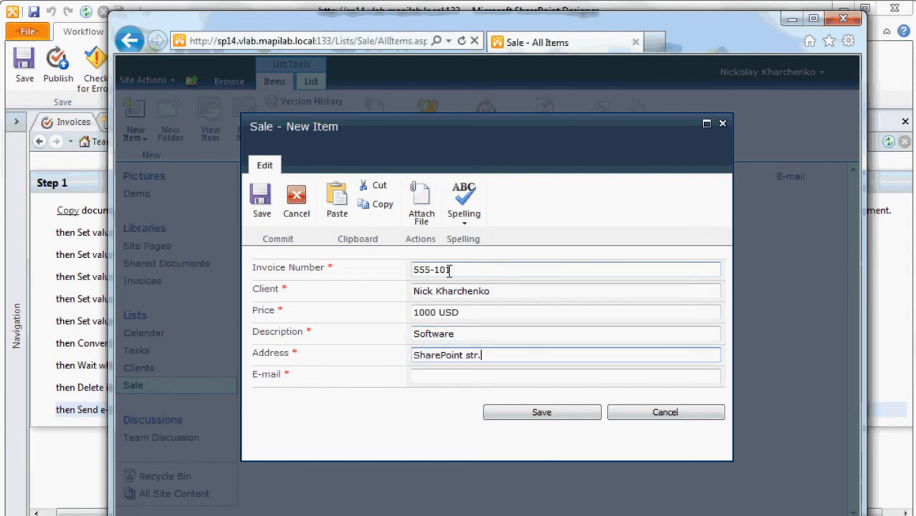
pyautogui.press('Tab')
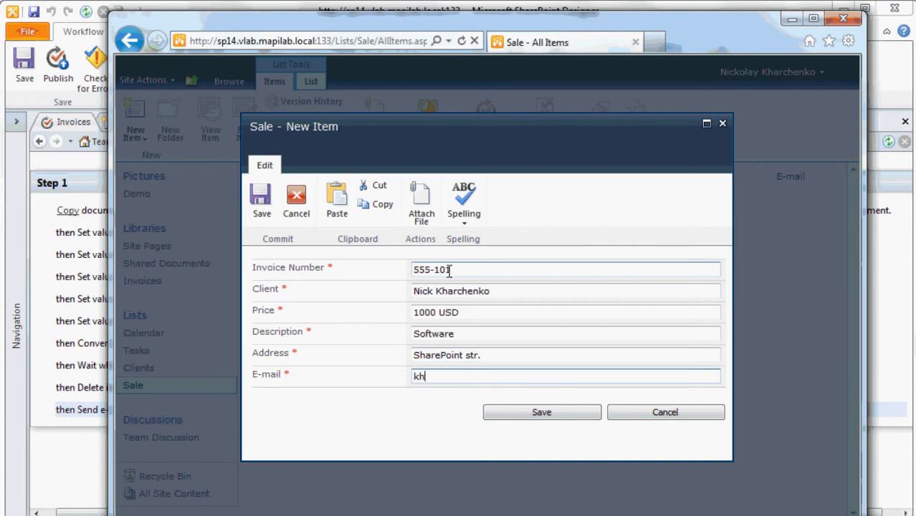
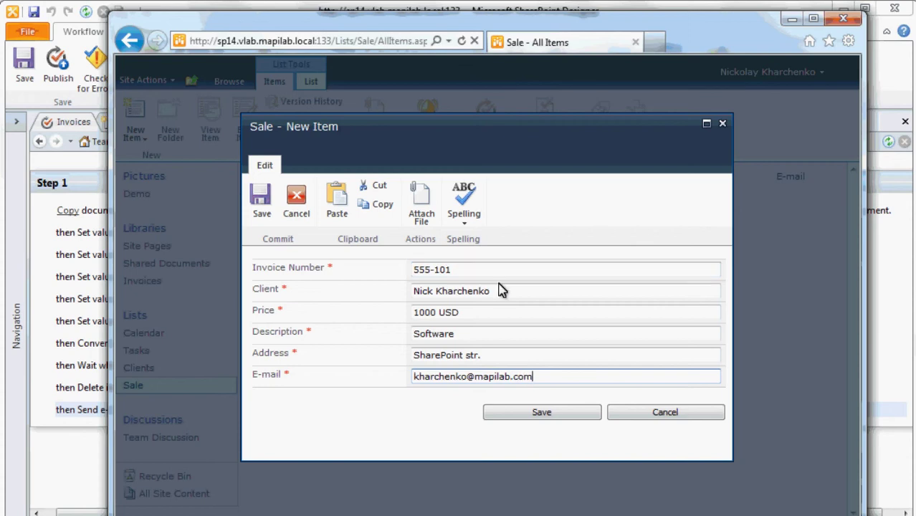
pyautogui.click(507, 414)
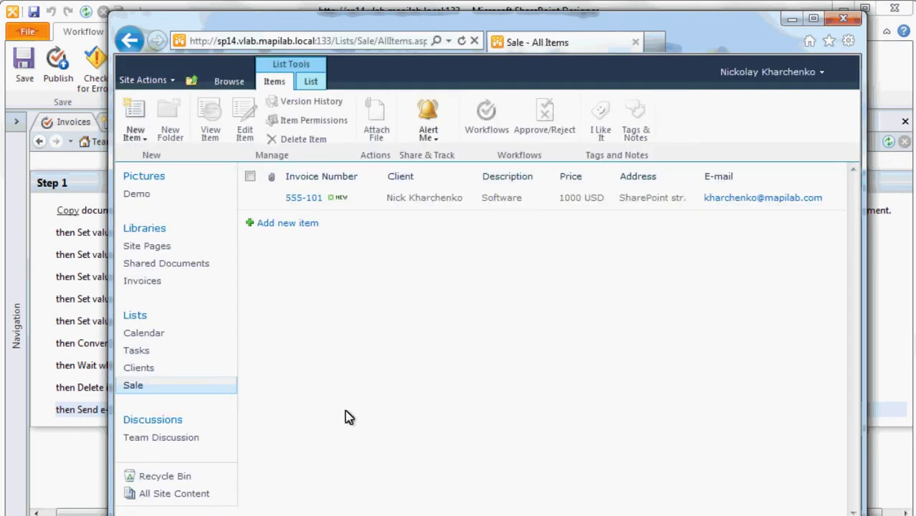
# Refresh the Sale list and review the completed workflow's history.
pyautogui.click(134, 387)
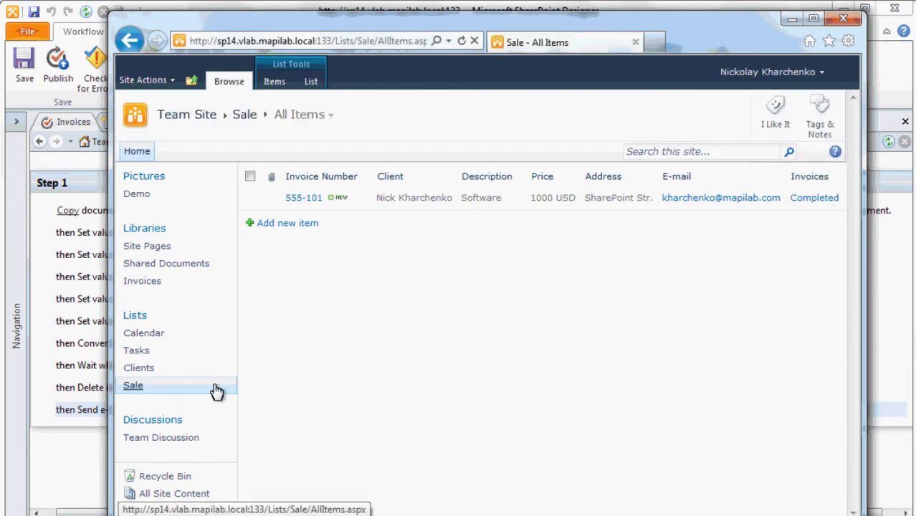
pyautogui.click(823, 199)
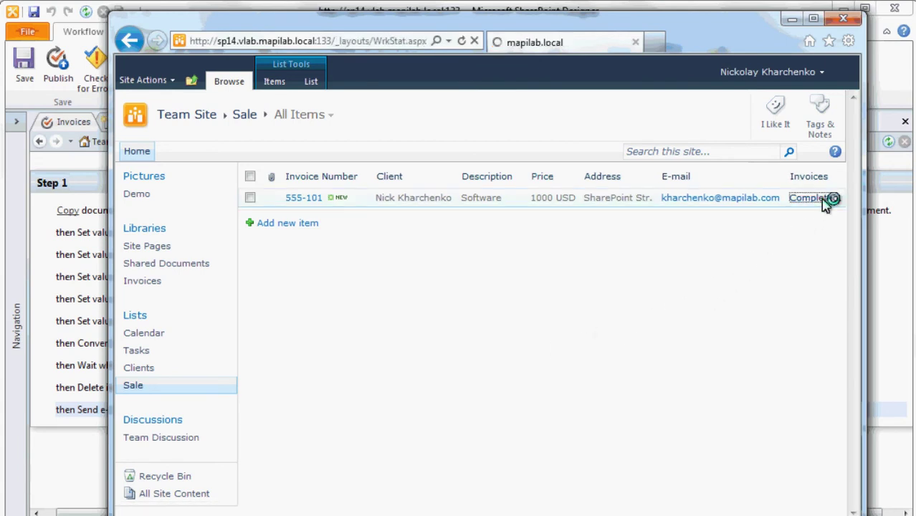
pyautogui.moveTo(849, 225); pyautogui.dragTo(857, 400)
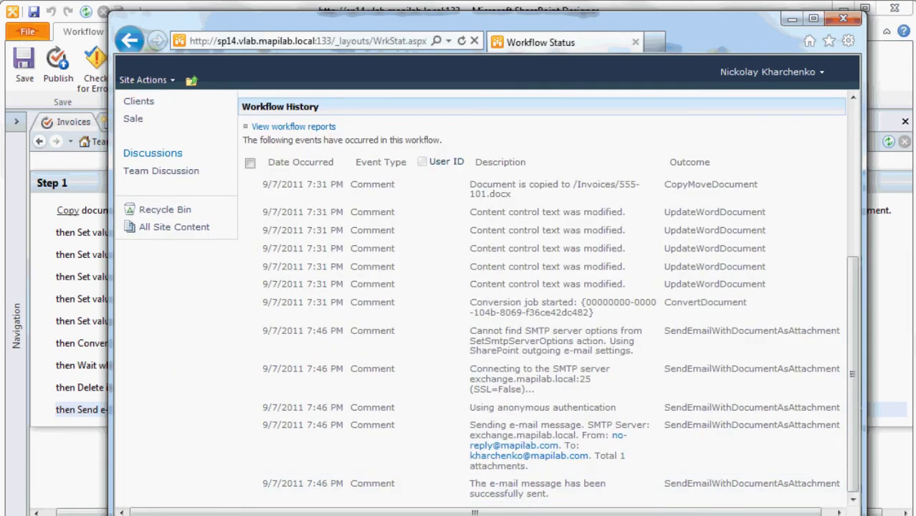
# Open the invoice e-mail's 555-101.pdf attachment and check invoice 555-101 for Software, 1000 USD.
pyautogui.click(260, 512)
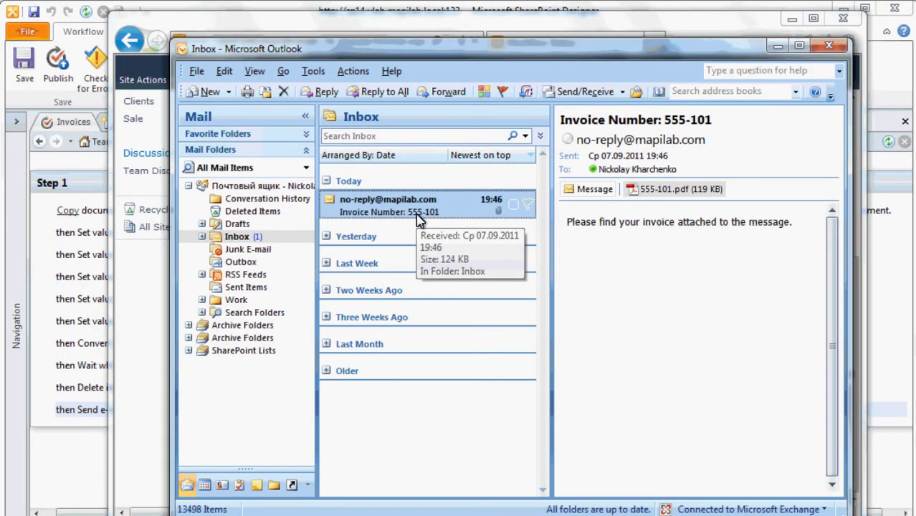
pyautogui.doubleClick(653, 192)
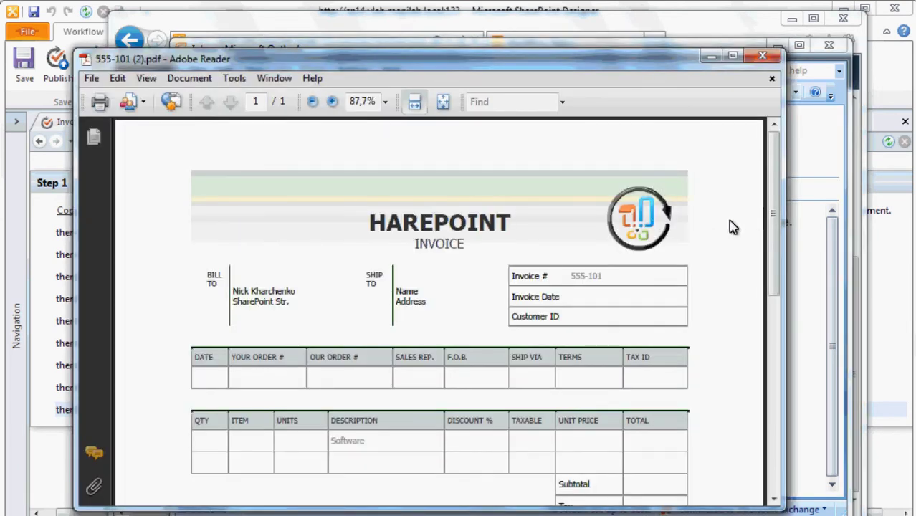
pyautogui.moveTo(766, 228); pyautogui.dragTo(777, 309)
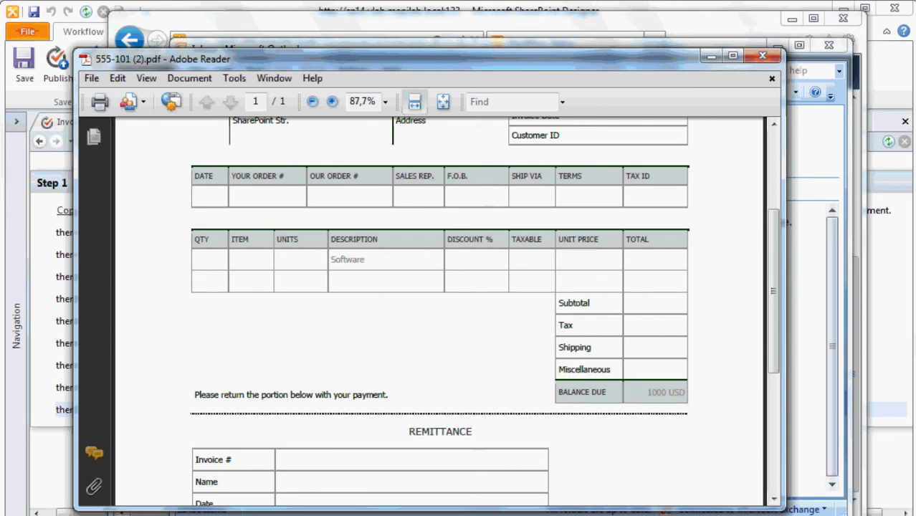
# Return to the Workflow Status page and open the Invoices document library.
pyautogui.hotkey('alt', 'Tab')
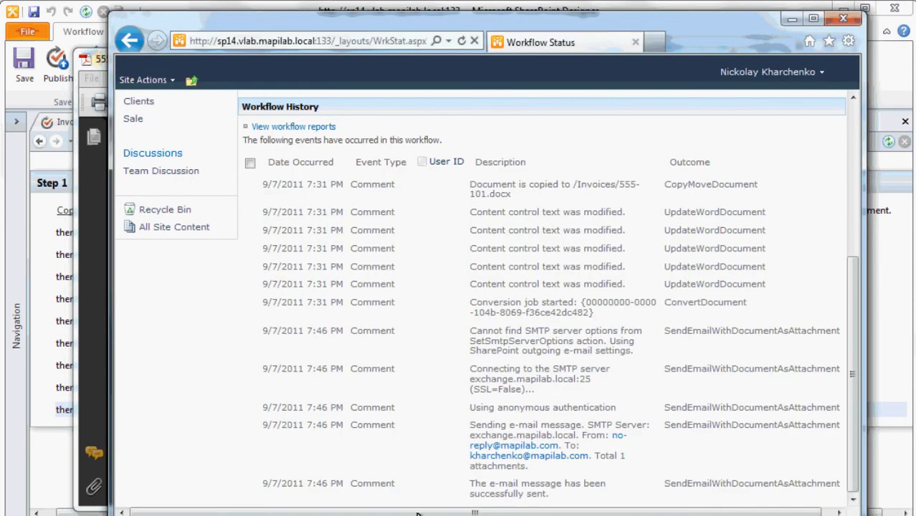
pyautogui.moveTo(852, 390); pyautogui.dragTo(863, 315)
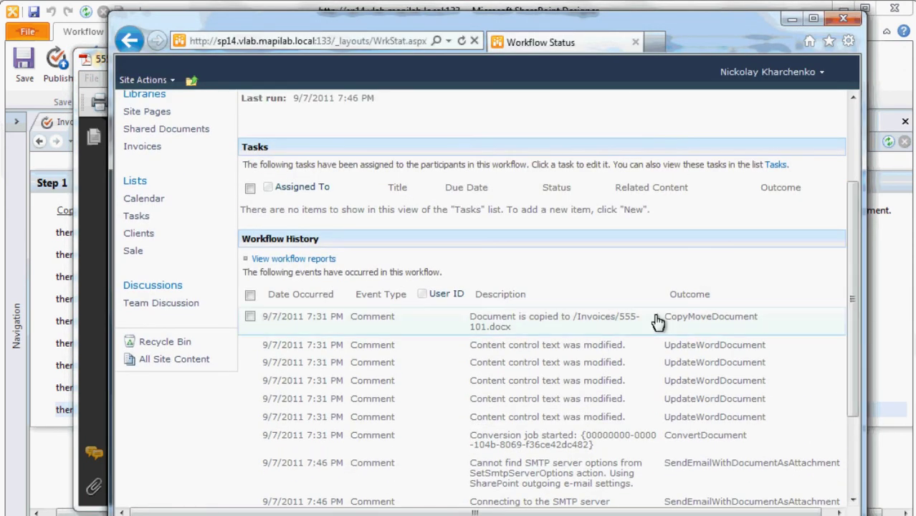
pyautogui.click(143, 149)
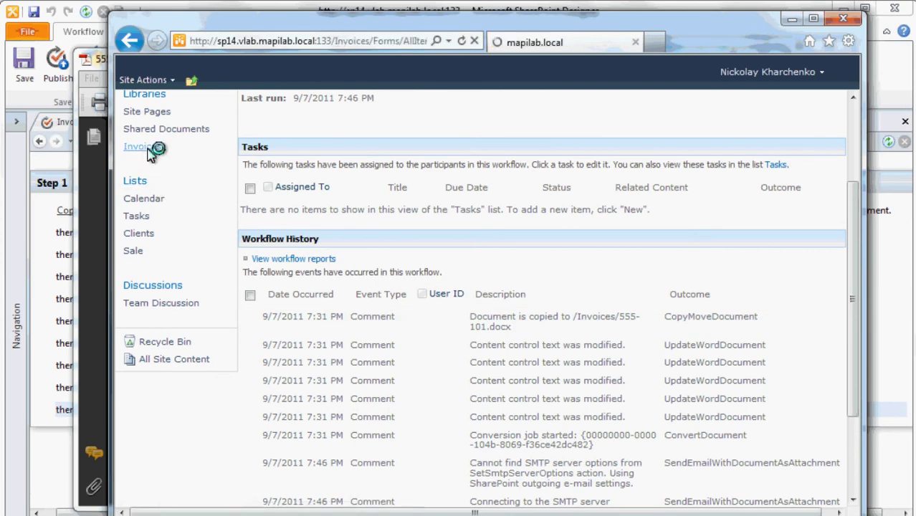